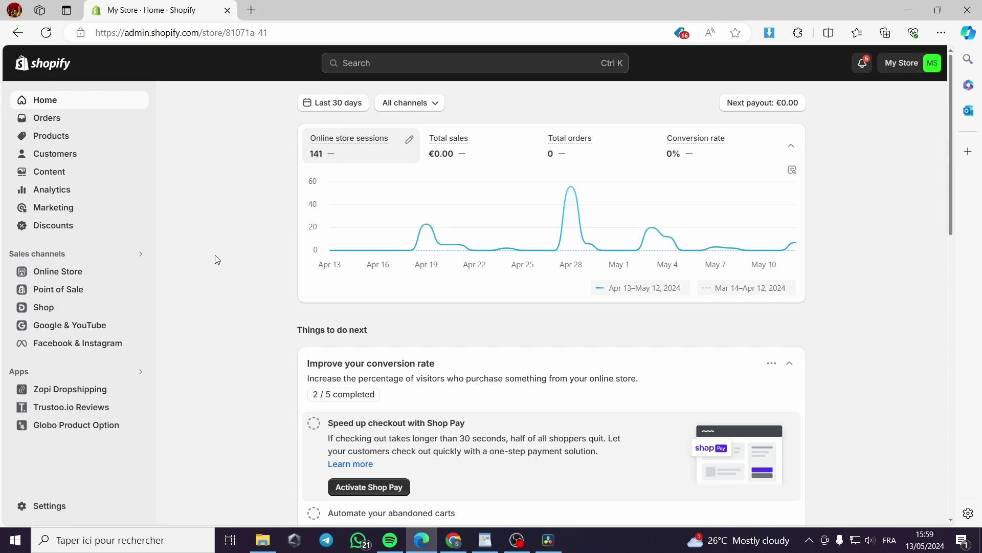
View the live online store and open the sweater 1 product page from the featured products.
left_click(141, 271)
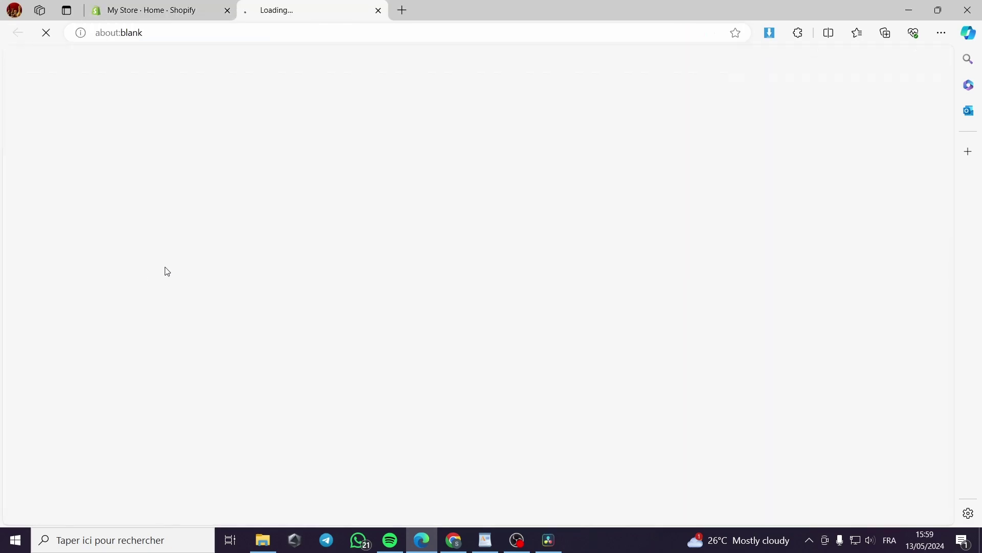
scroll(443, 254, "down", 8)
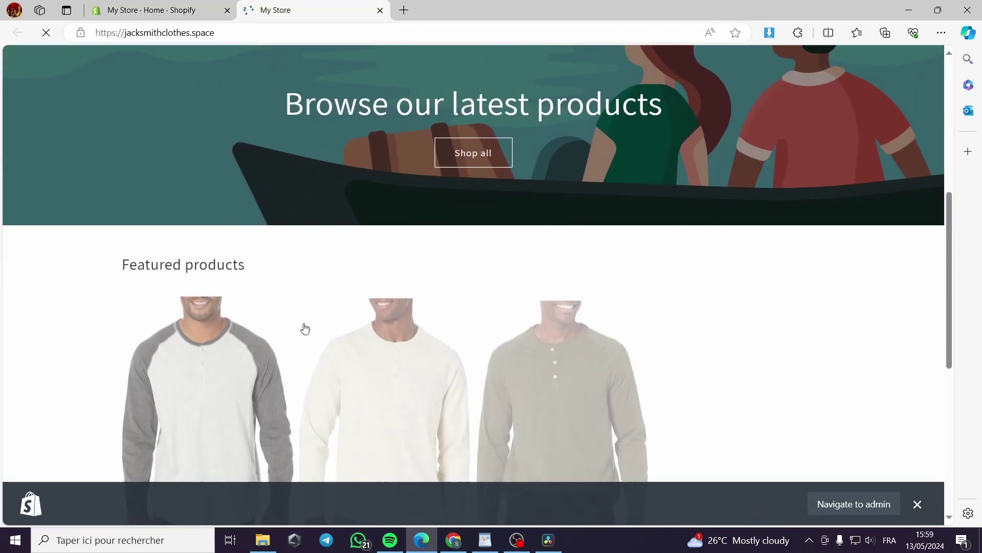
left_click(228, 264)
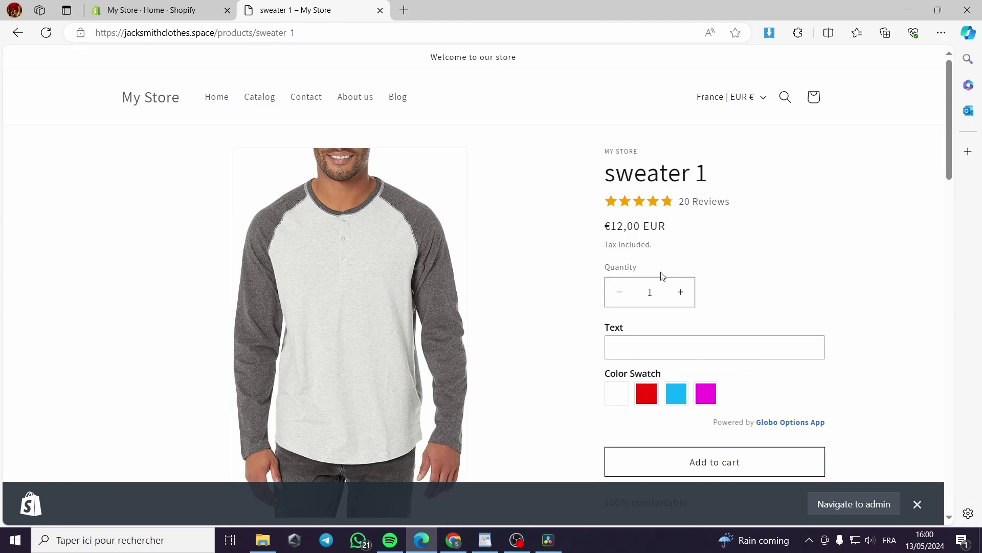
From the store admin, search the Shopify App Store for "vitals" and open the Vitals: Reviews, Upsells & 40+ listing.
left_click(154, 10)
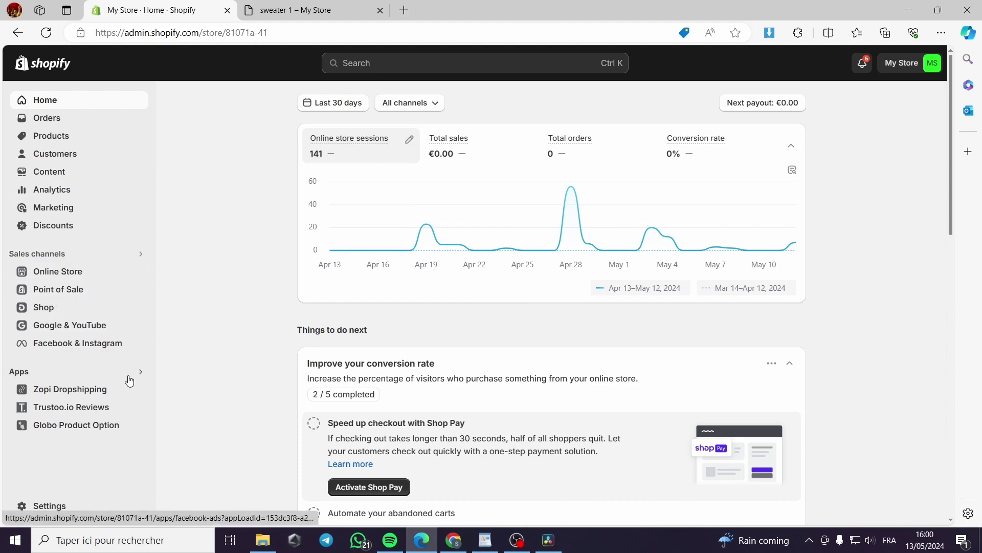
left_click(376, 67)
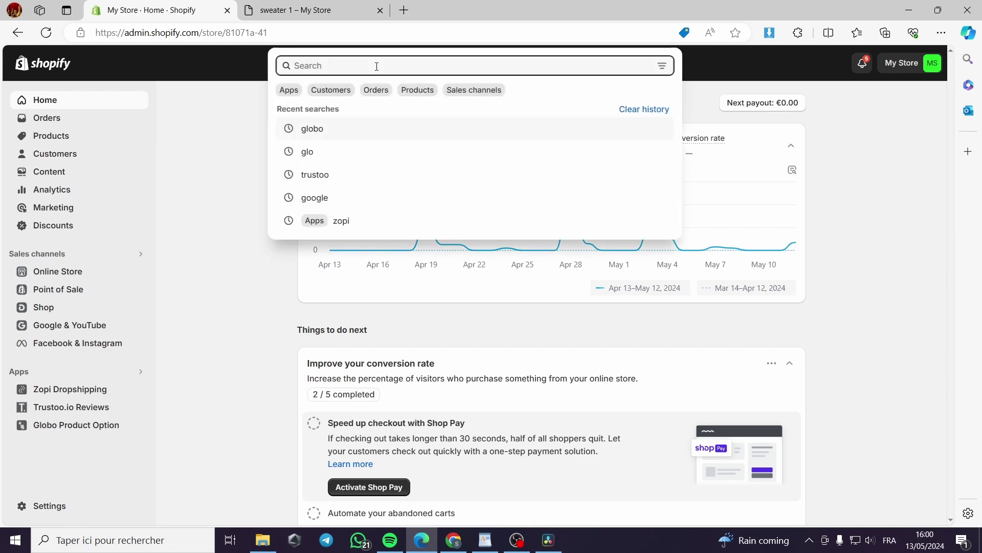
type("vitals")
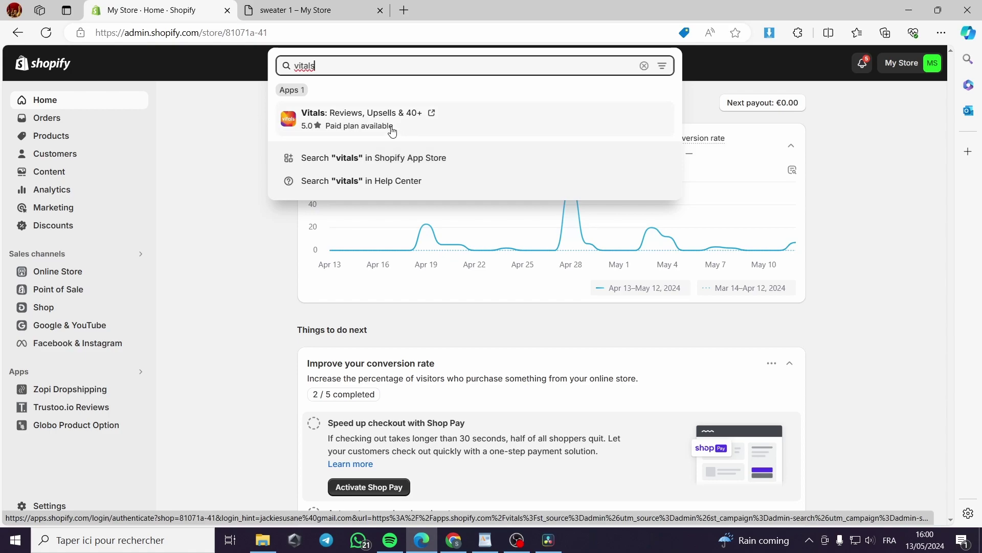
left_click(424, 159)
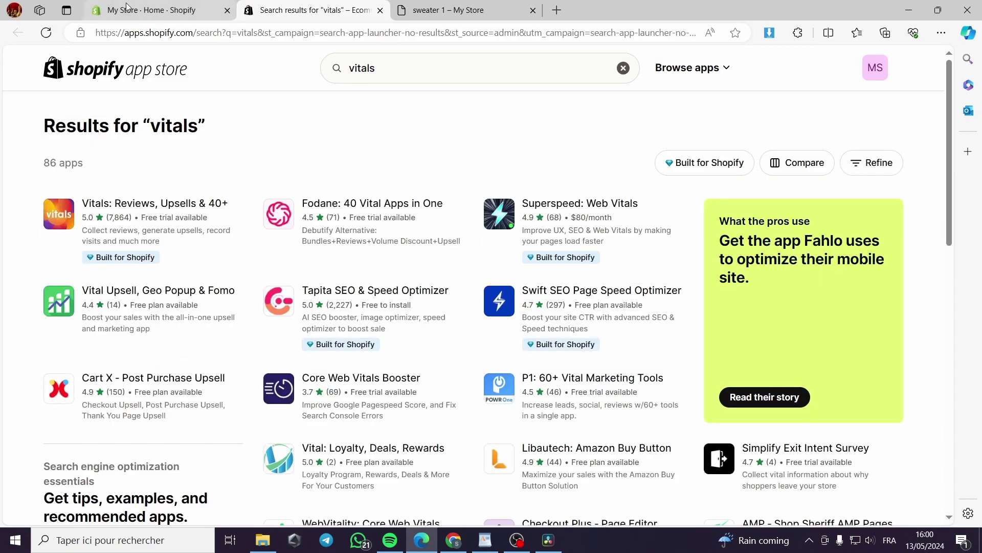
left_click(151, 11)
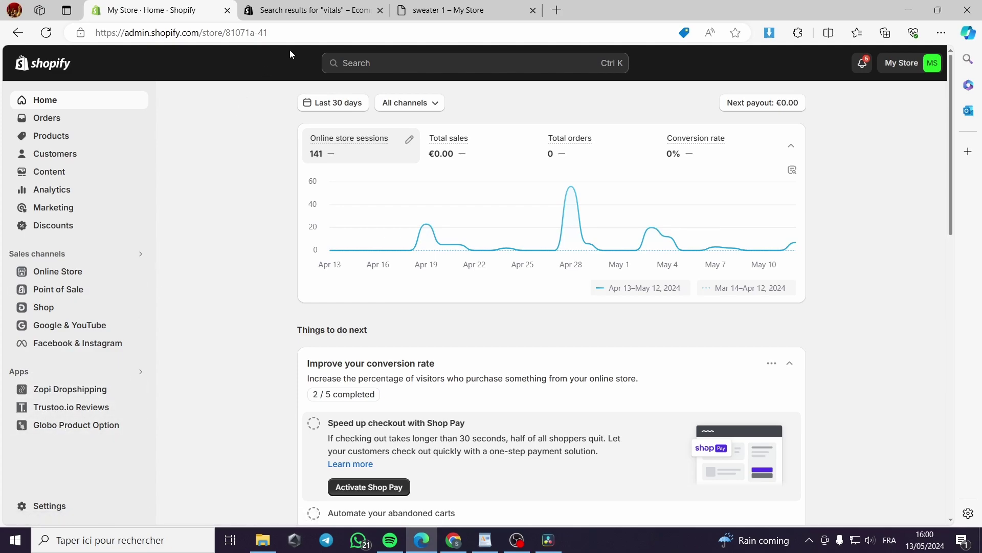
left_click(306, 6)
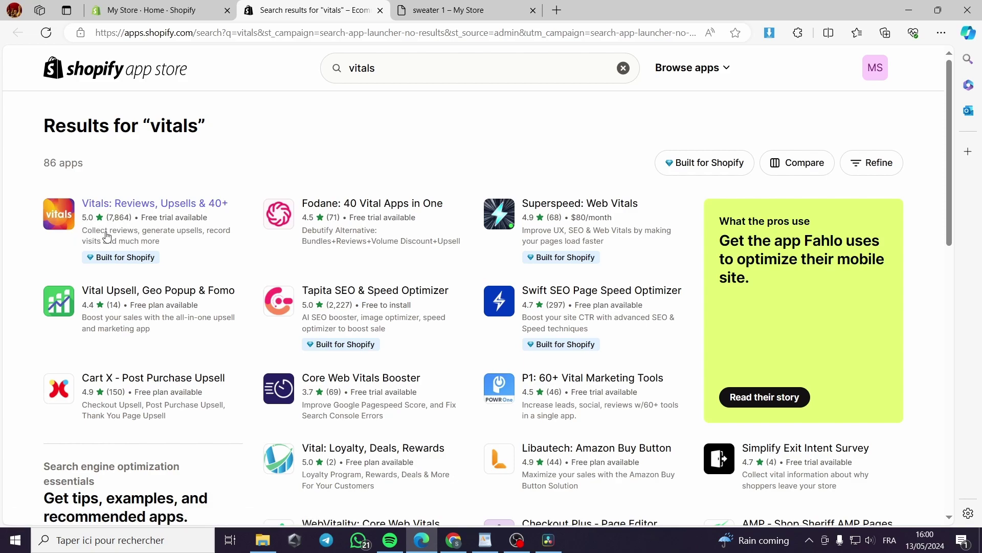
left_click(159, 209)
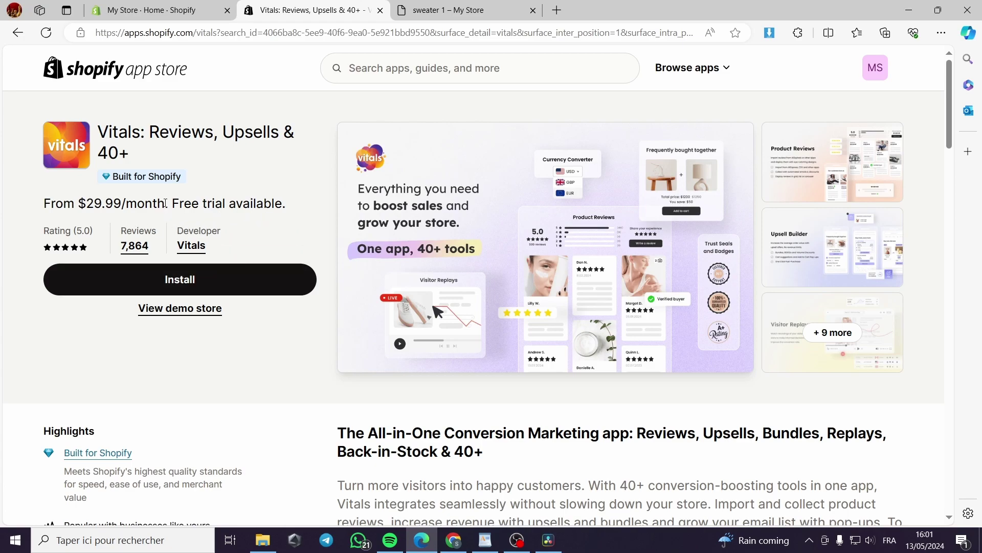
Install the Vitals app on the store and pin it to the admin navigation.
left_click_drag(165, 204, 81, 203)
left_click(238, 214)
left_click(181, 279)
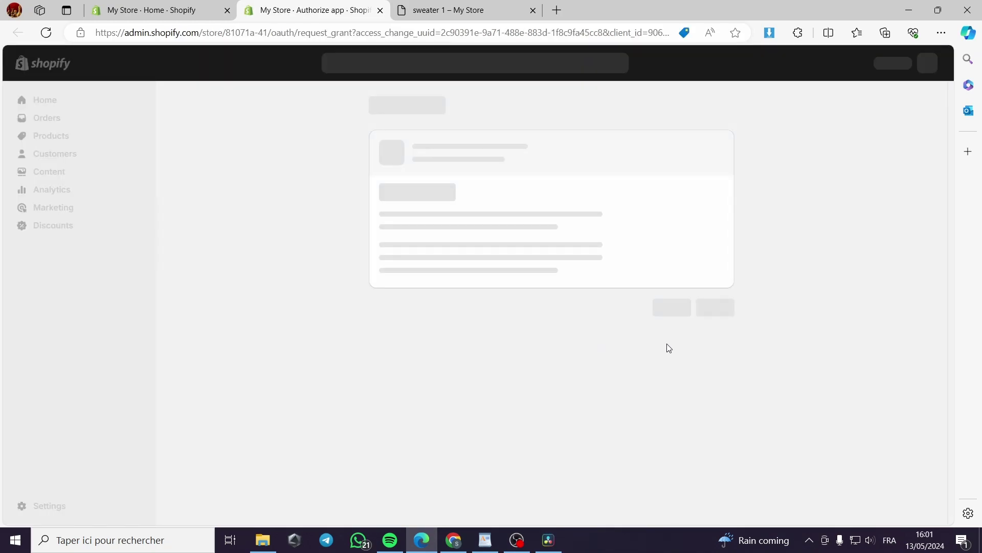
left_click(722, 356)
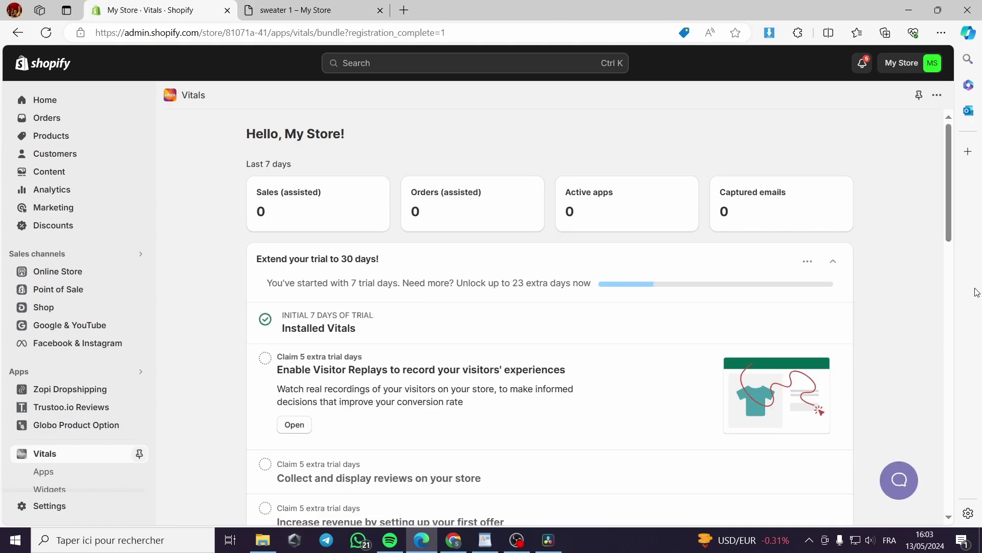
left_click(138, 455)
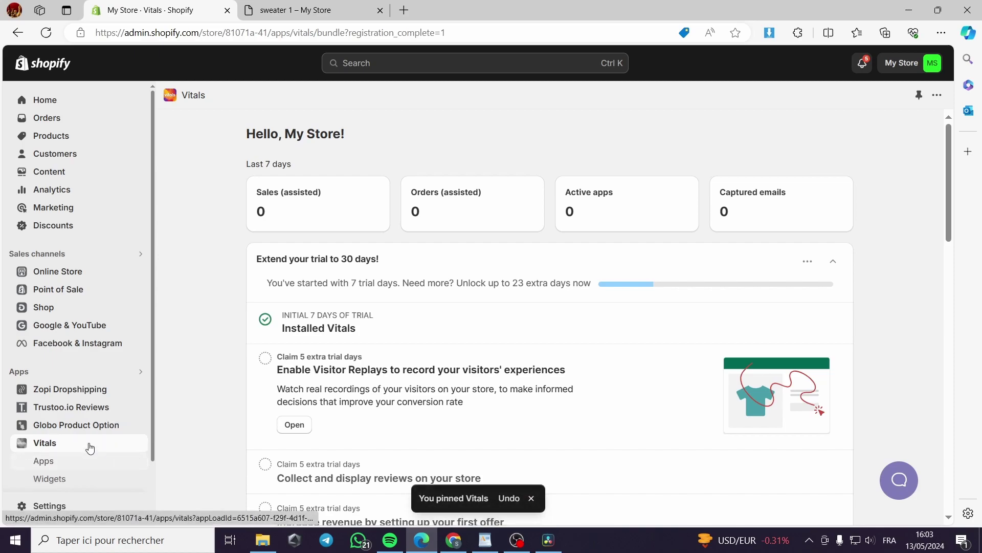
Examine the Vitals dashboard's trial-extension tasks and its overview of features for the store.
scroll(107, 425, "down", 2)
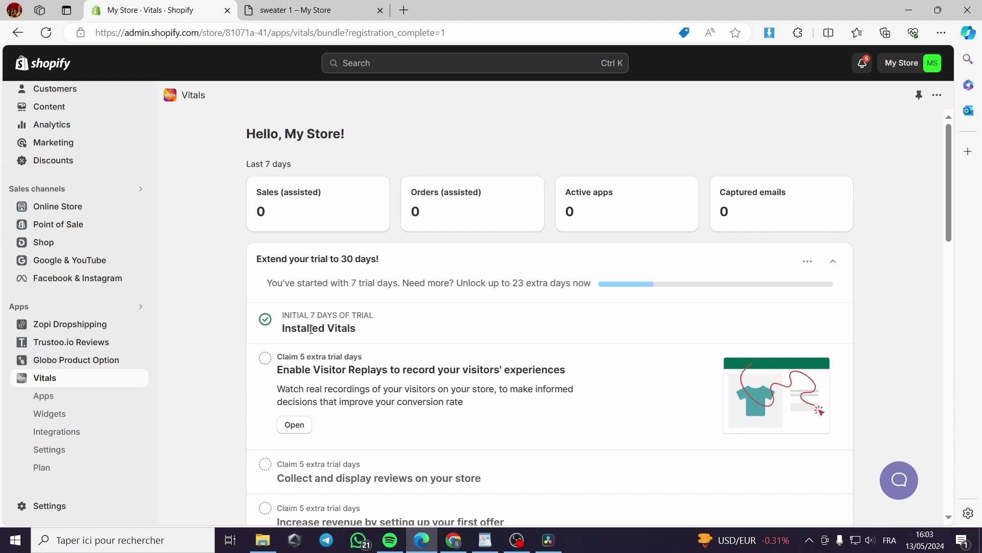
scroll(394, 323, "down", 1)
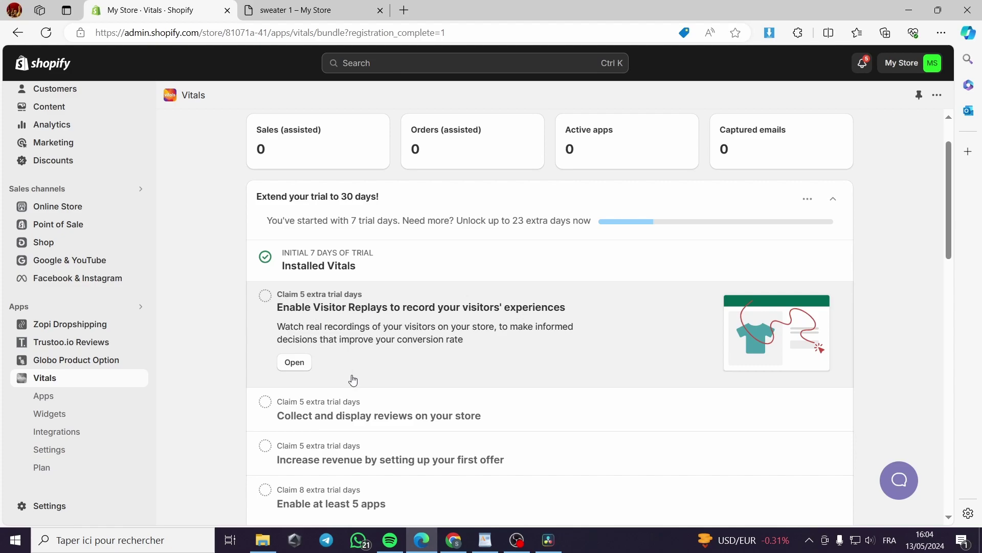
scroll(352, 379, "down", 2)
scroll(364, 362, "up", 2)
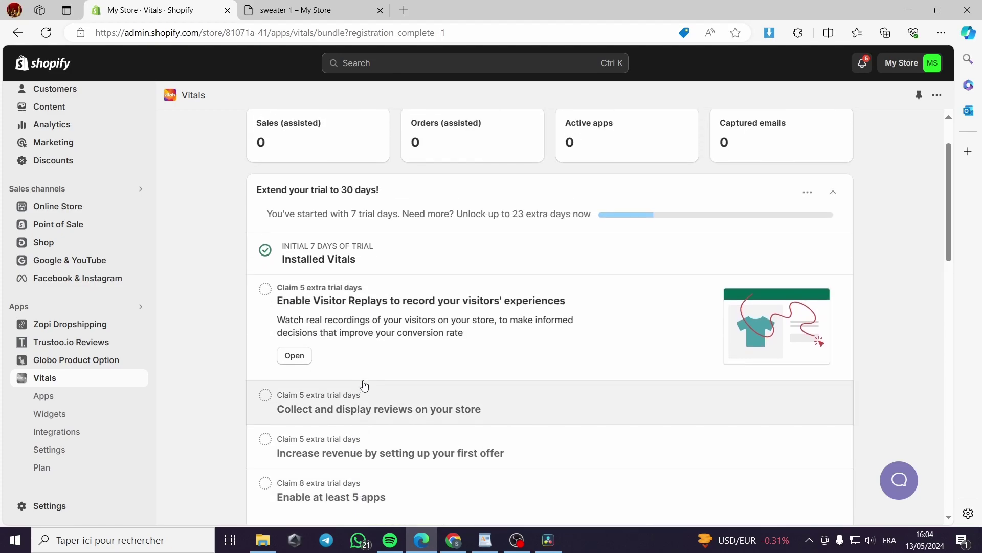
scroll(539, 333, "down", 7)
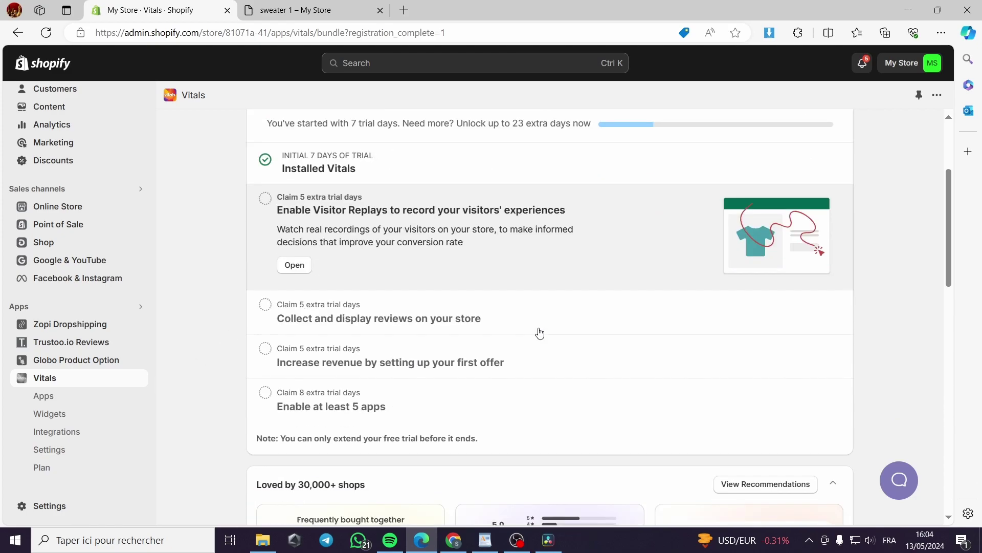
scroll(389, 346, "down", 1)
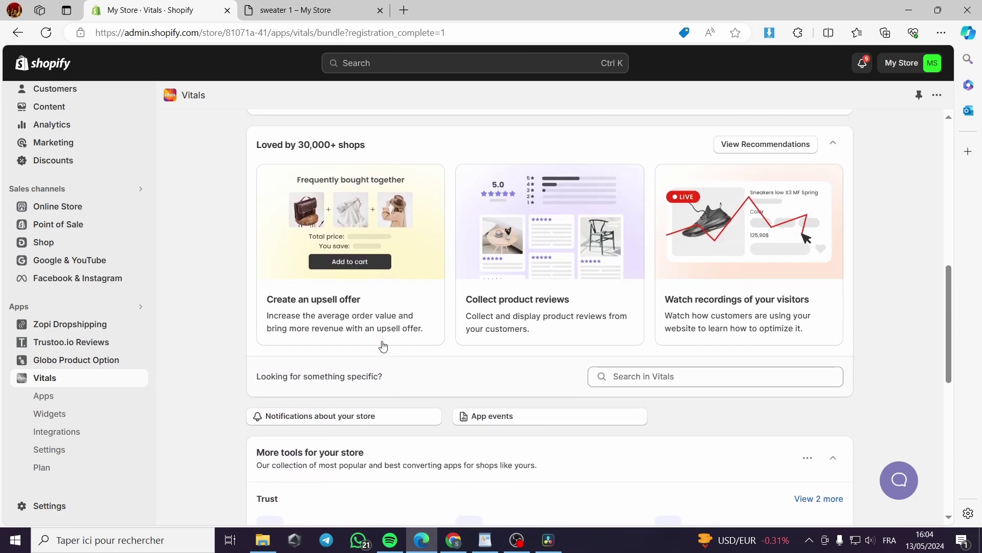
scroll(383, 345, "down", 1)
scroll(383, 346, "up", 4)
scroll(324, 284, "up", 2)
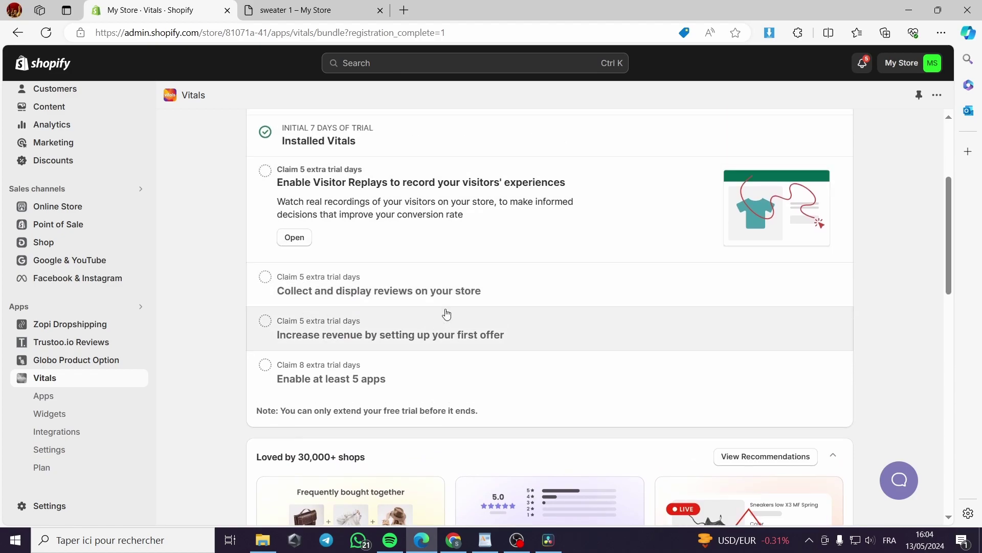
Review the Loved by 30,000+ shops features and the Trust, Upsells, UX and Conversion tools on the Vitals dashboard.
scroll(445, 311, "down", 2)
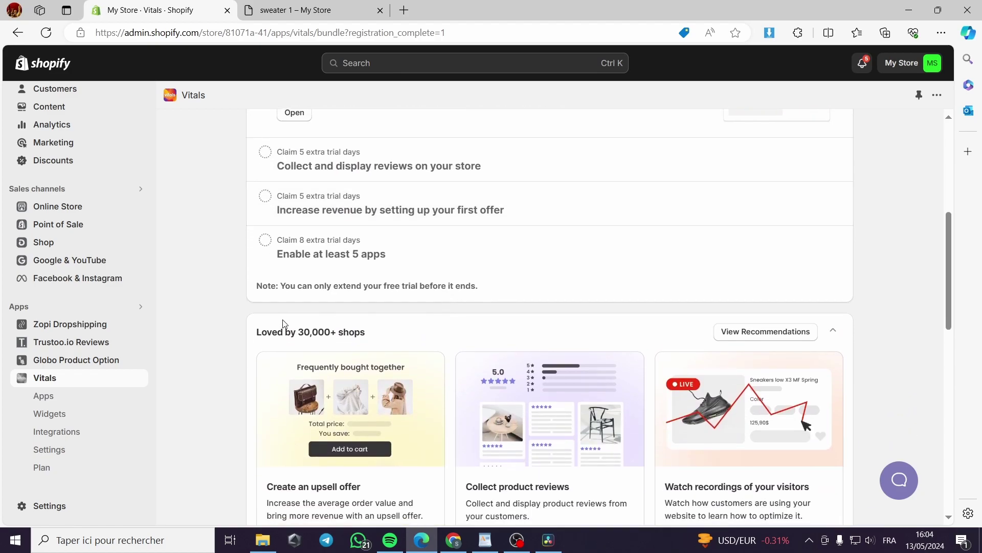
scroll(285, 324, "down", 2)
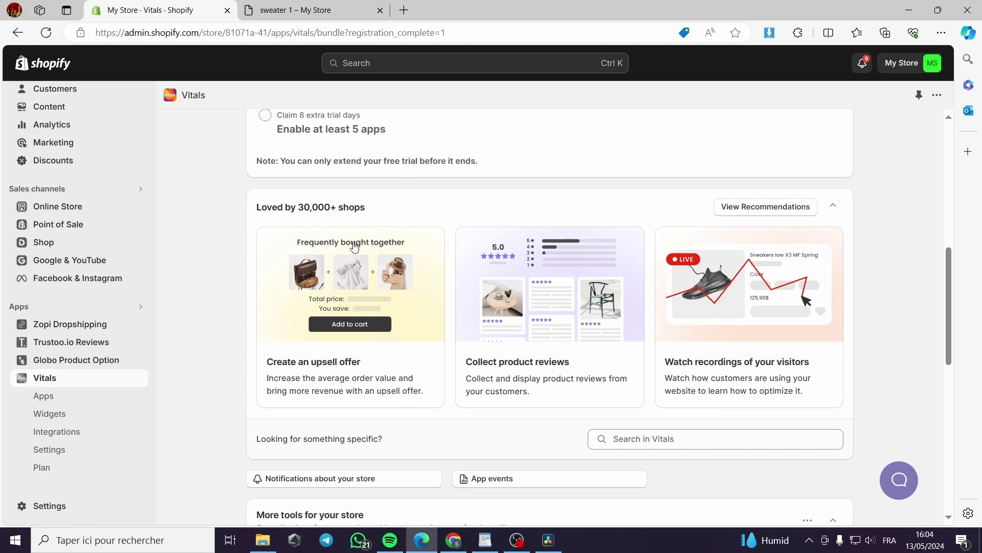
scroll(355, 248, "down", 1)
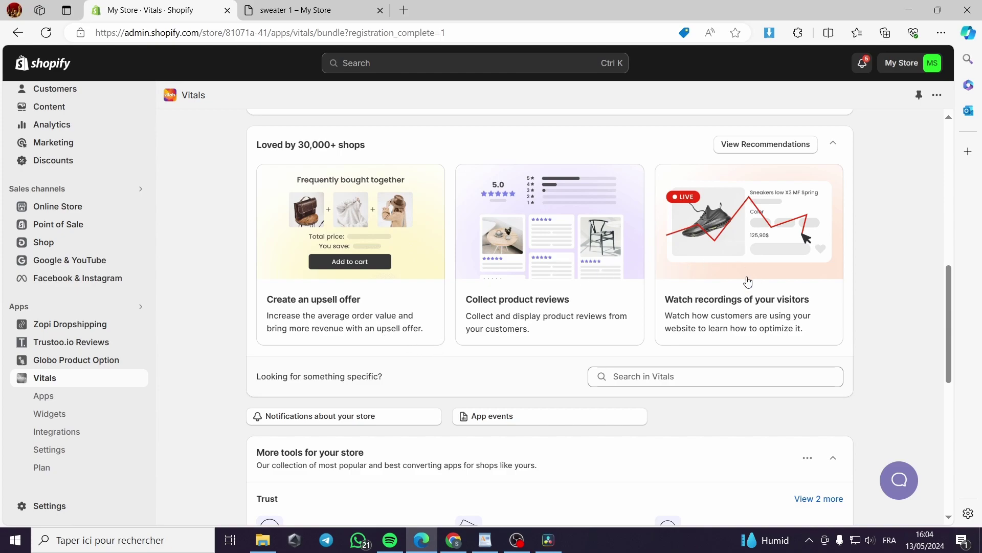
scroll(741, 292, "down", 3)
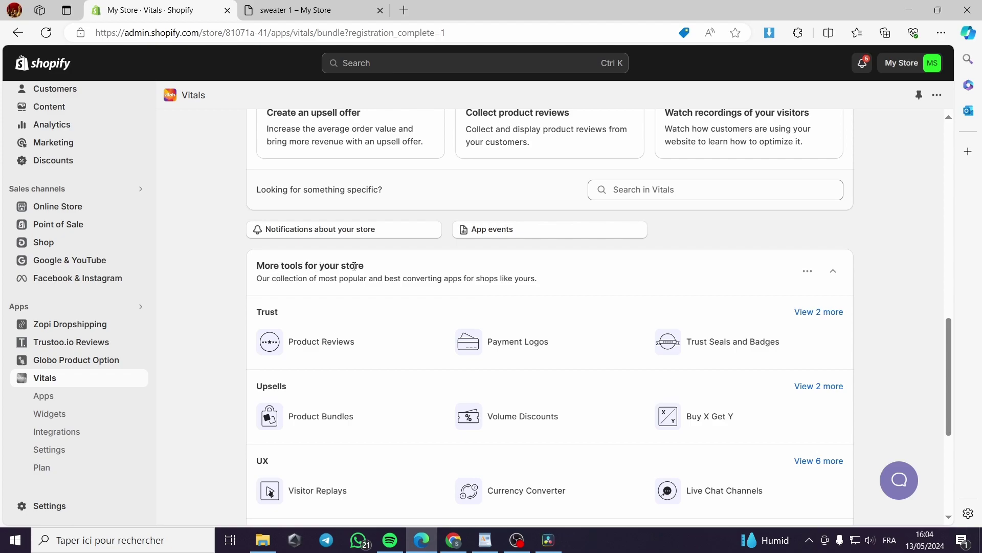
scroll(412, 272, "down", 1)
mouse_move(540, 280)
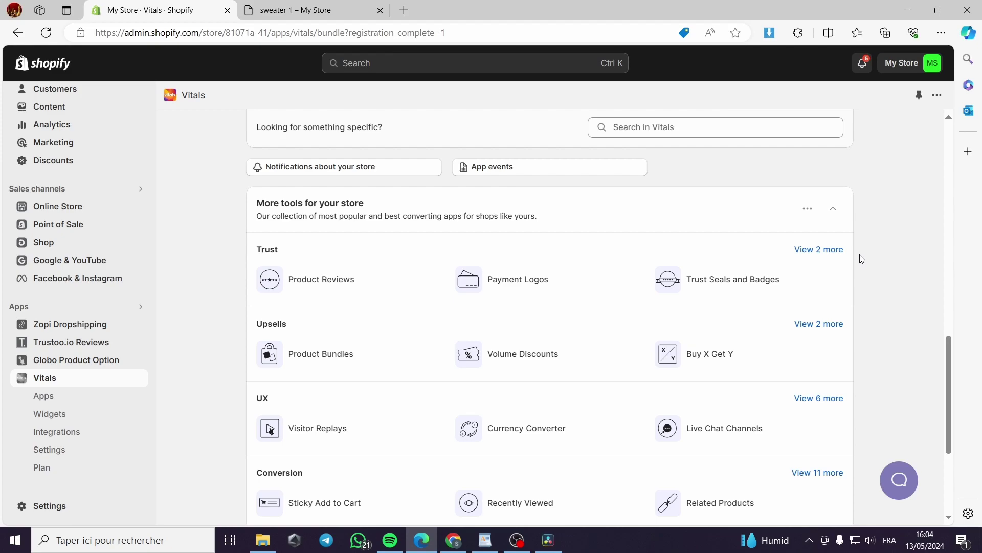
scroll(589, 385, "down", 2)
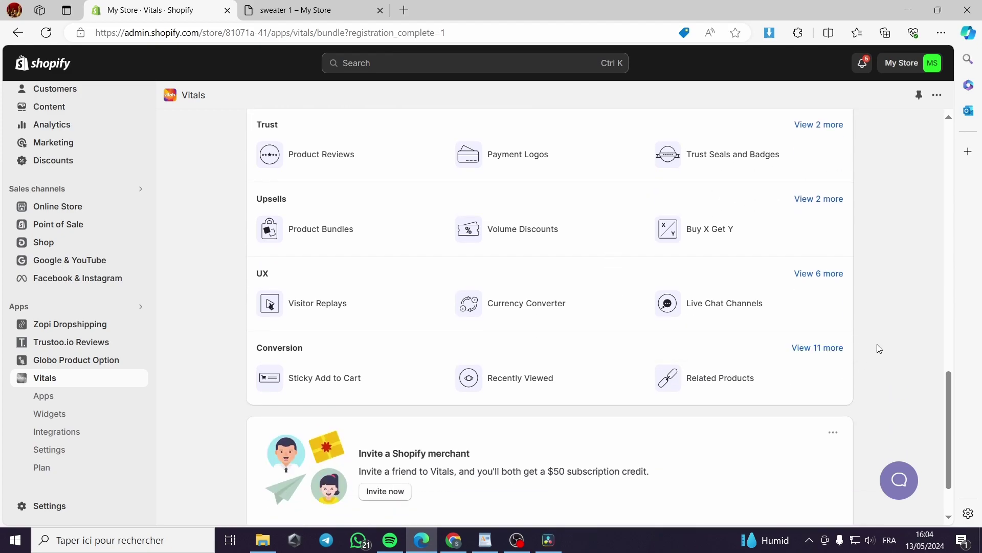
scroll(303, 359, "up", 2)
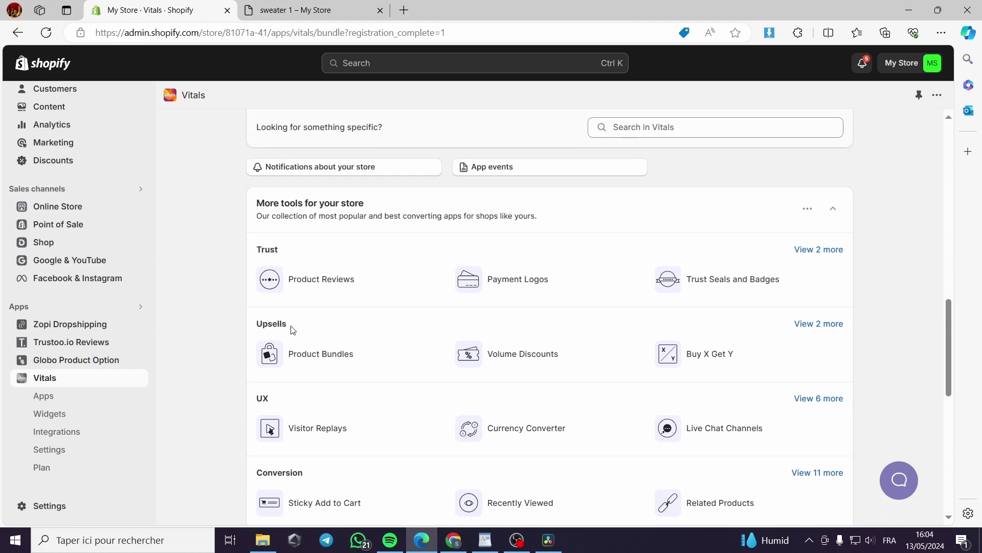
scroll(293, 330, "down", 2)
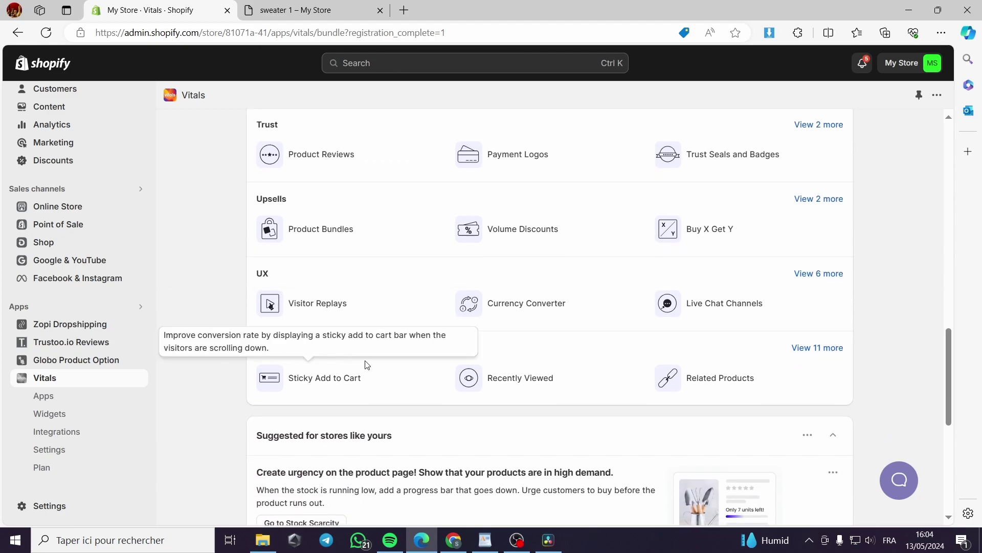
scroll(317, 394, "up", 1)
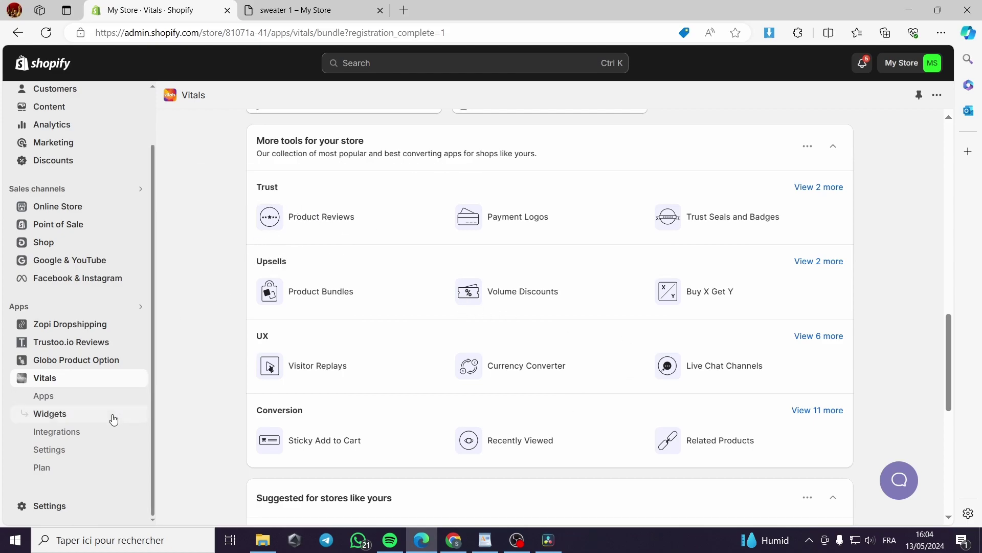
Open Product Reviews from the Vitals apps list, read its import features and activate it.
left_click(49, 403)
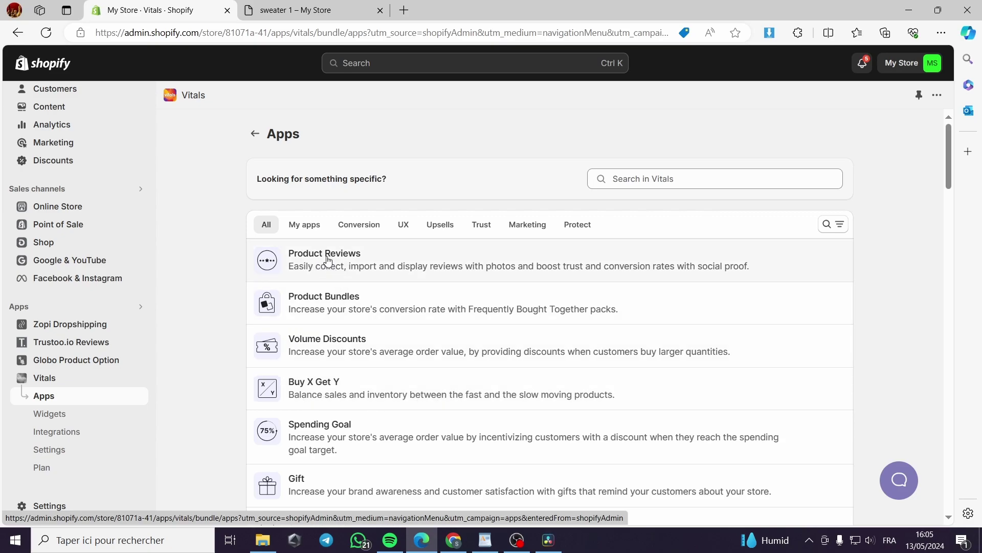
left_click(368, 267)
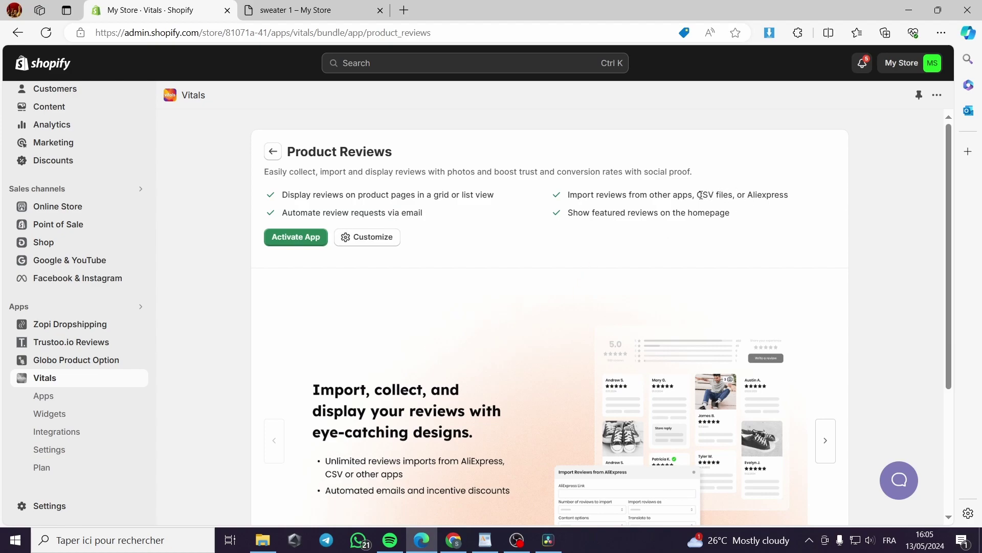
left_click_drag(701, 195, 791, 195)
left_click(764, 223)
left_click(788, 220)
left_click_drag(750, 195, 789, 194)
left_click(755, 196)
left_click(301, 241)
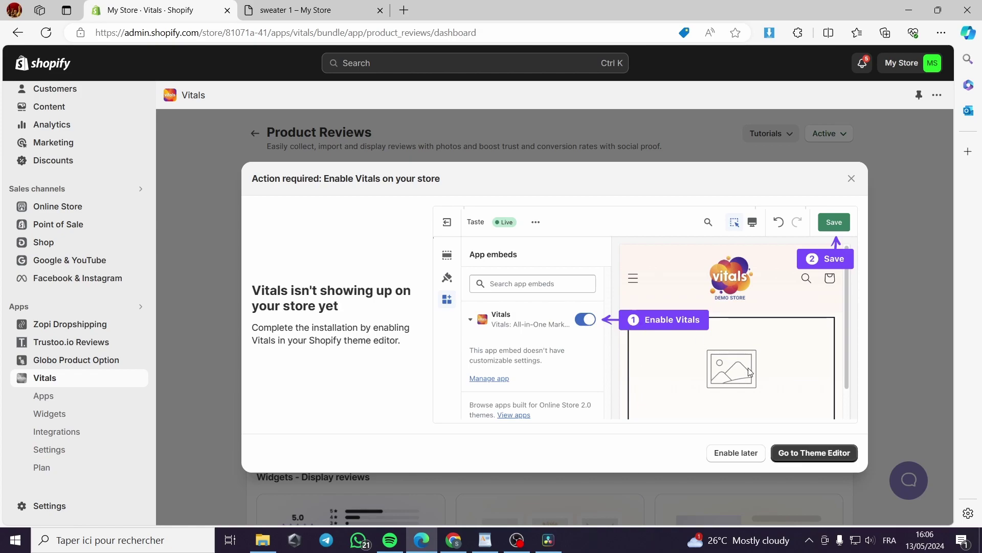
Enable the Vitals app embed in the Dawn theme editor and save the theme.
left_click(814, 453)
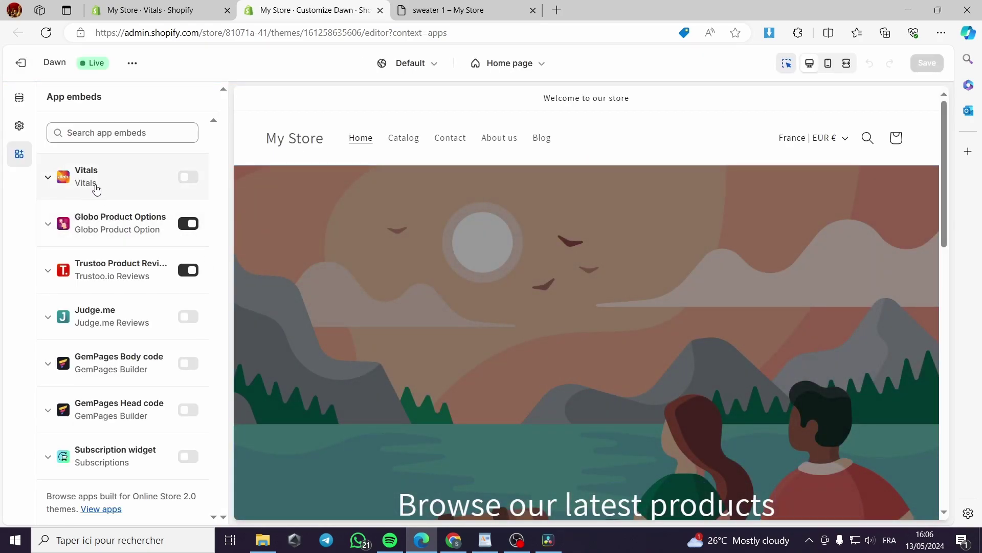
left_click(187, 178)
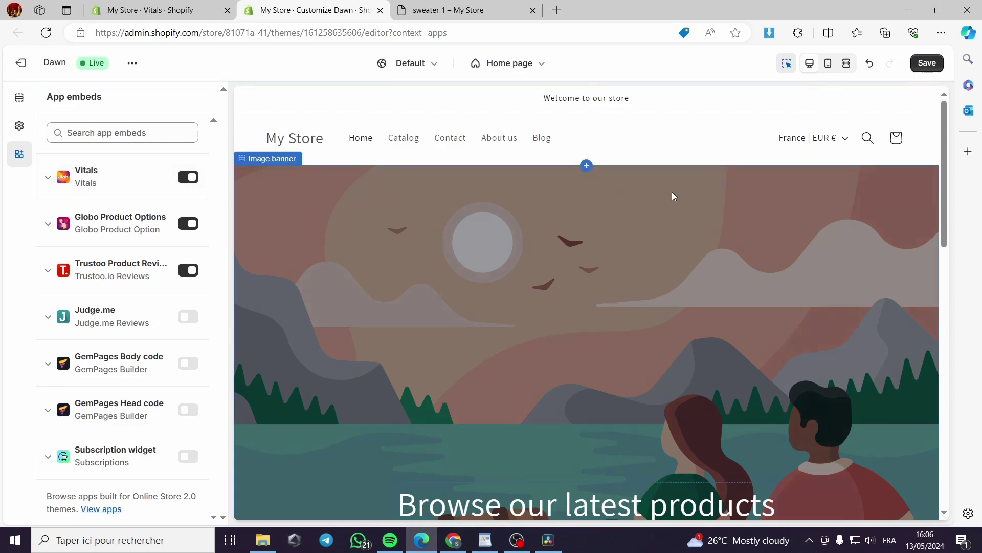
scroll(596, 279, "down", 5)
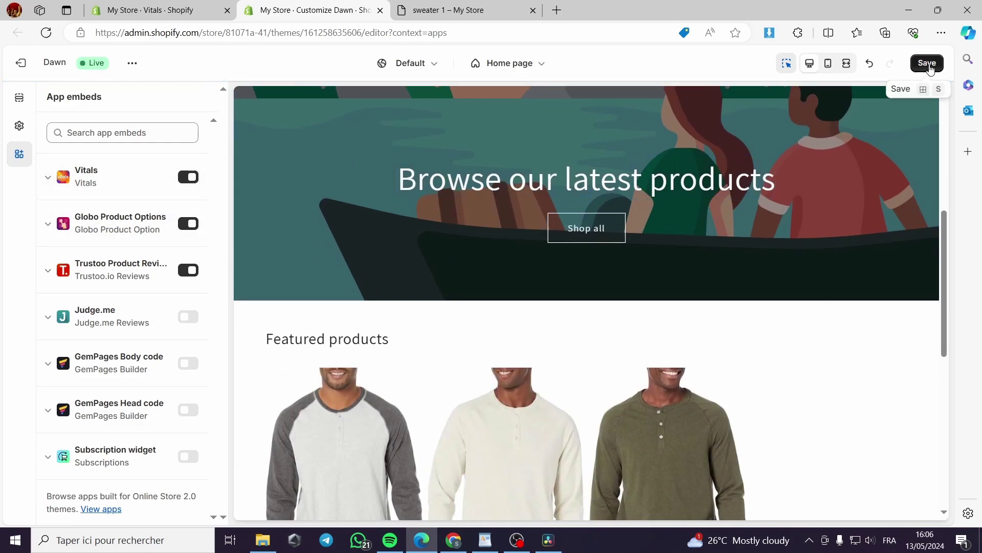
left_click(927, 63)
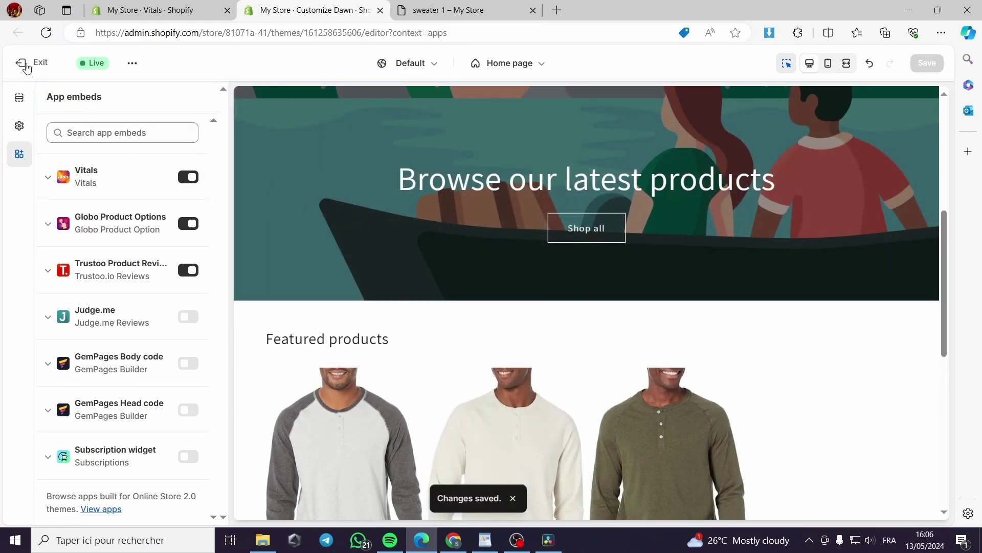
Leave the theme editor and open Product Reviews from the Vitals apps list.
left_click(25, 65)
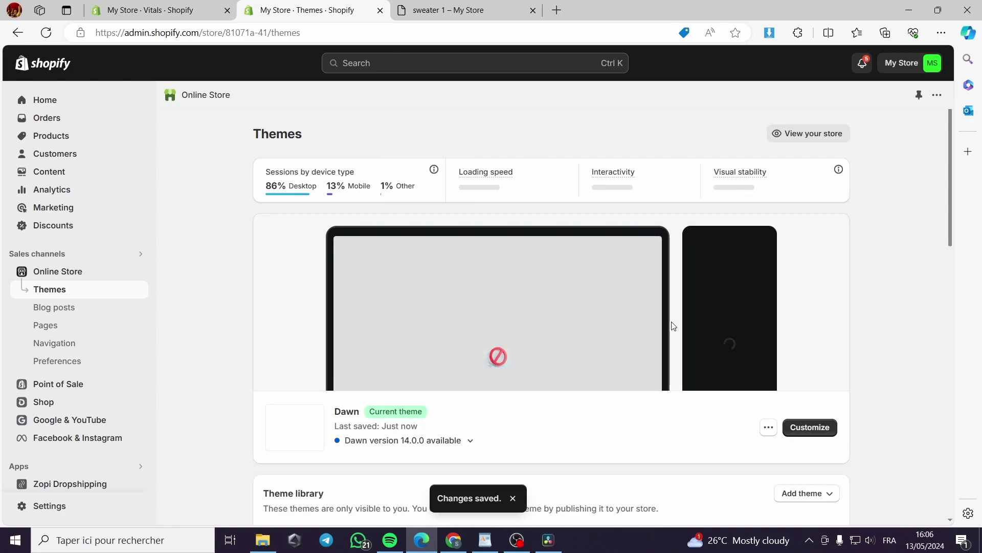
scroll(674, 325, "down", 1)
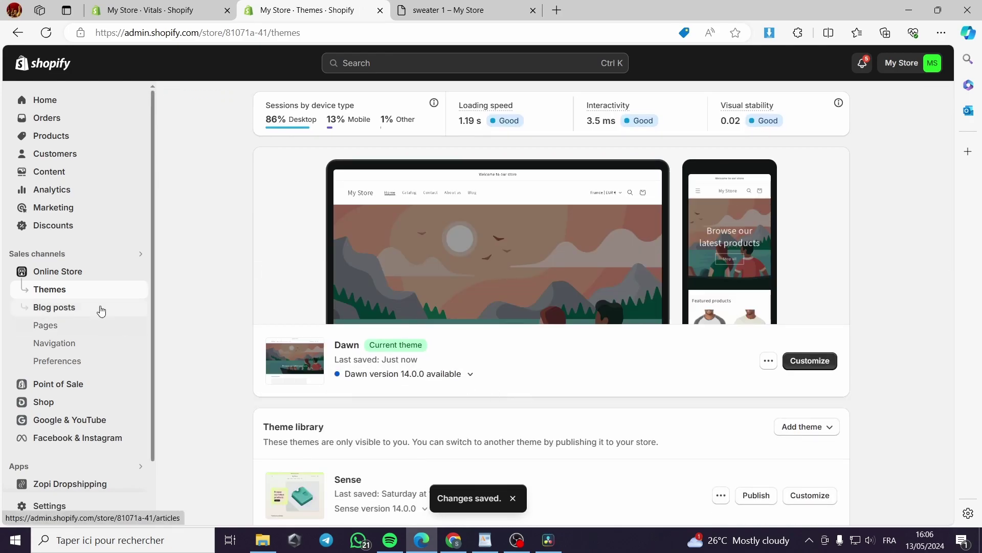
scroll(101, 309, "down", 1)
left_click(45, 472)
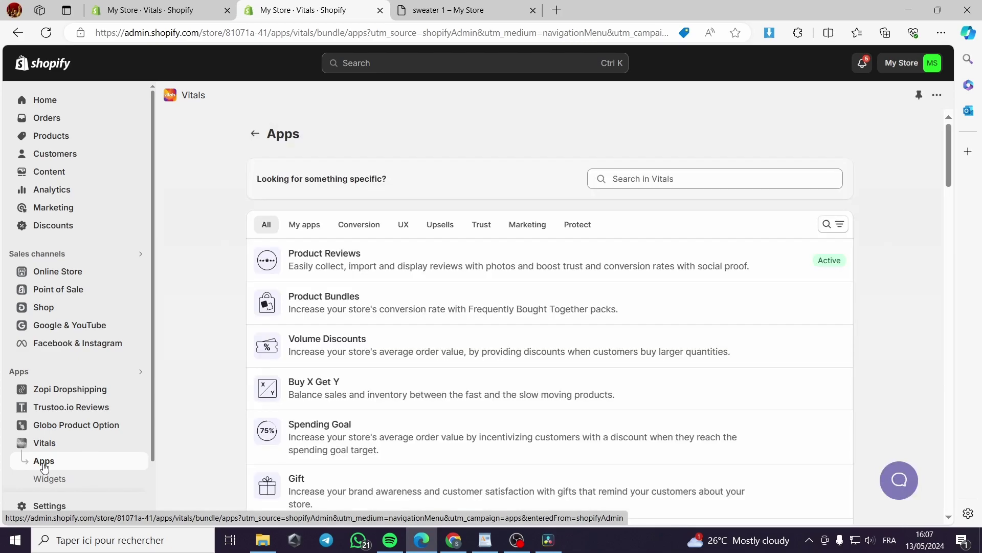
left_click(328, 265)
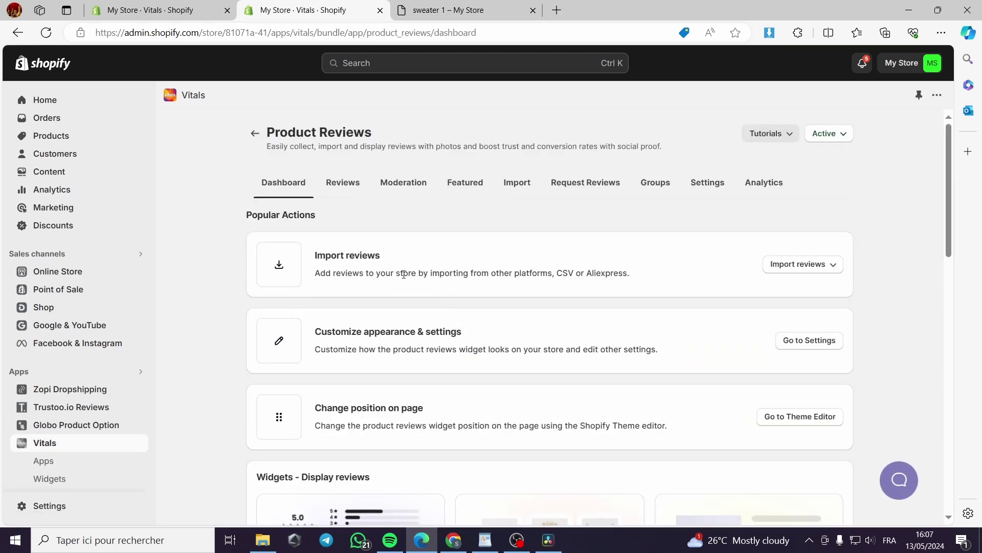
scroll(286, 282, "down", 1)
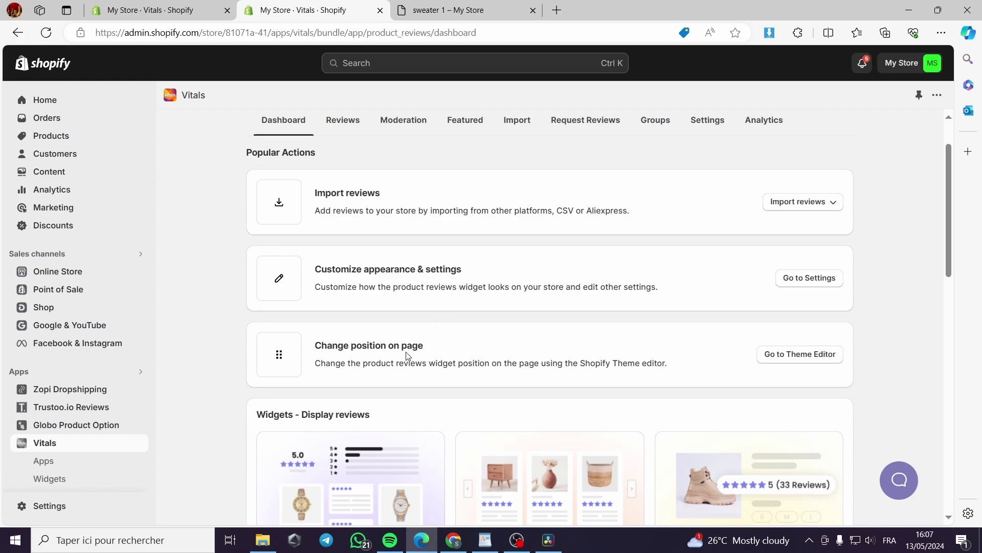
left_click(822, 211)
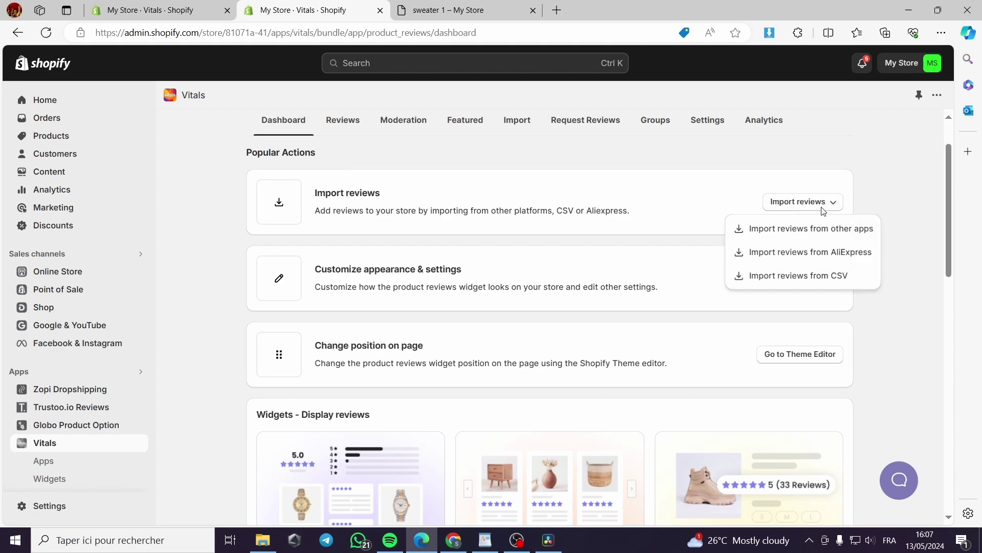
left_click(809, 256)
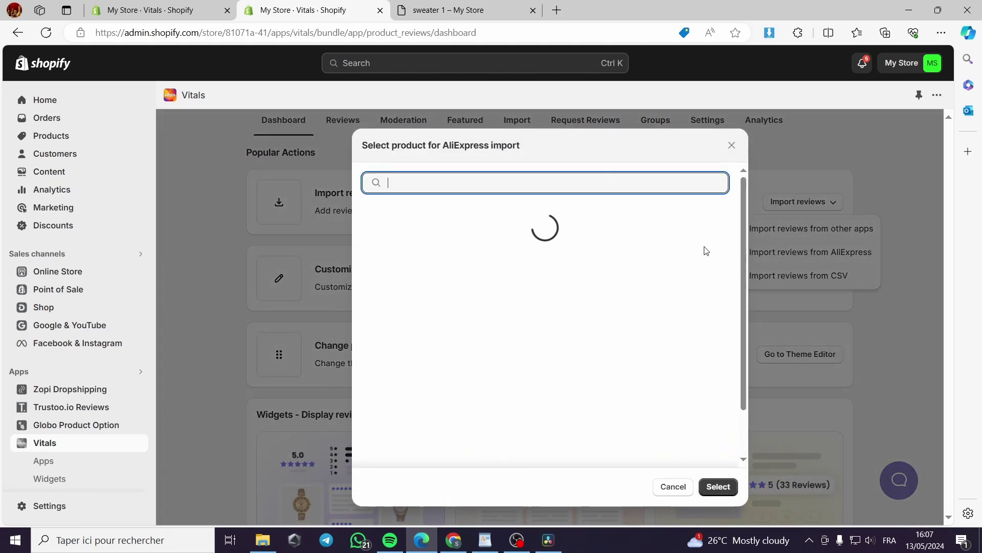
left_click(765, 243)
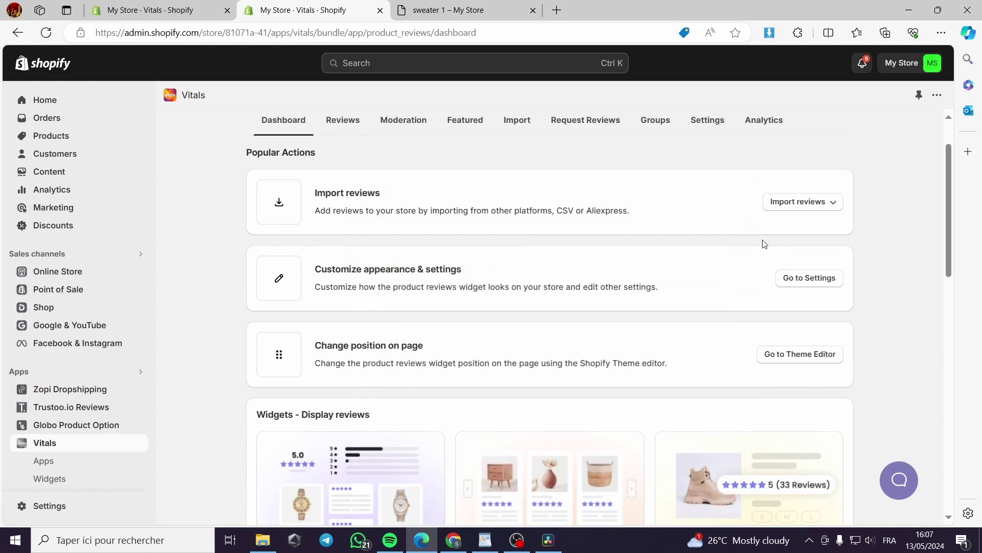
Start a review import from AliExpress for the product sweater 1.
left_click(815, 203)
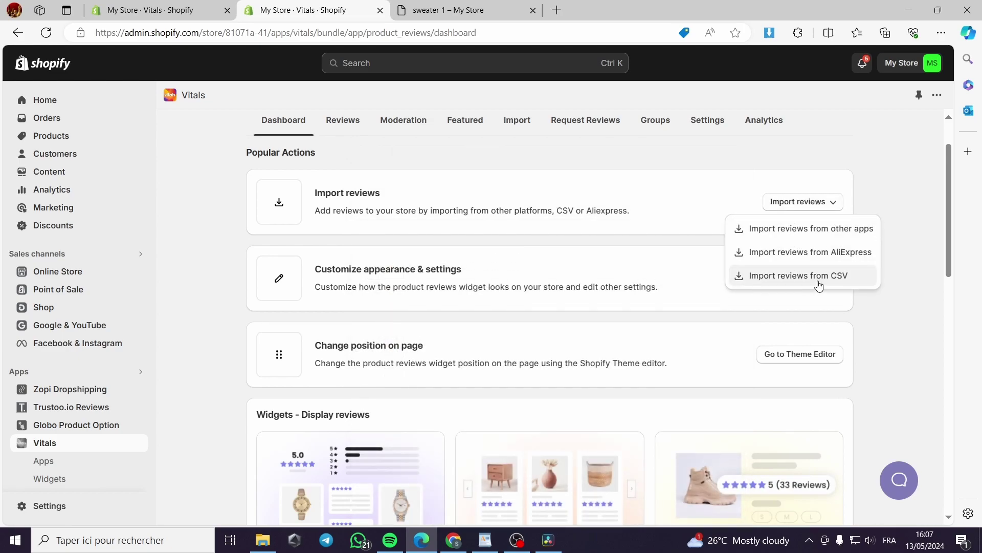
left_click(848, 260)
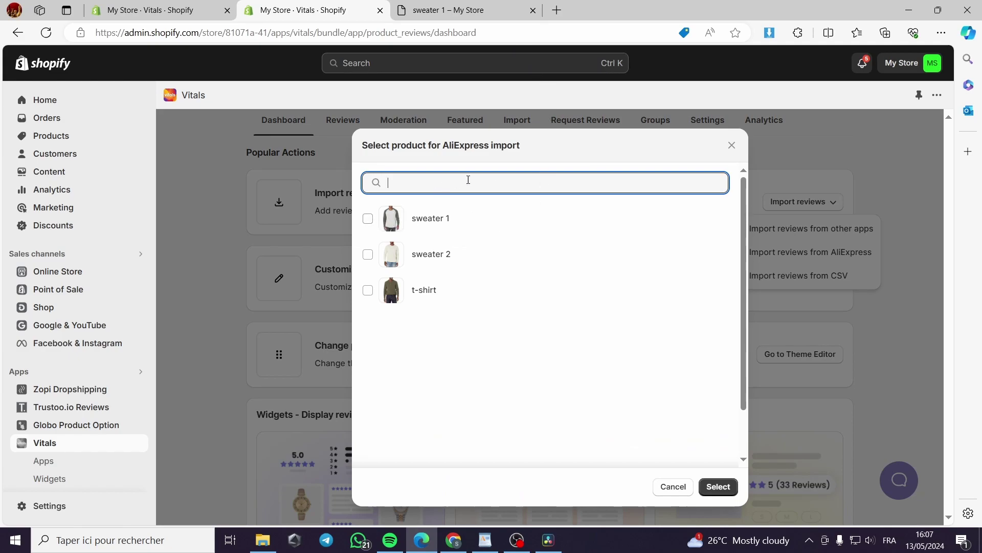
left_click(370, 220)
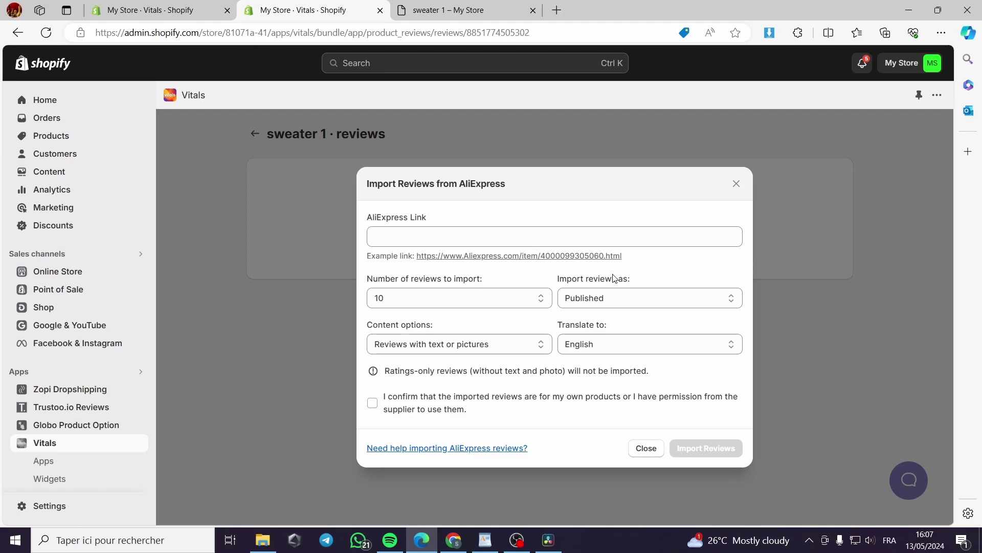
left_click(415, 244)
left_click(415, 244)
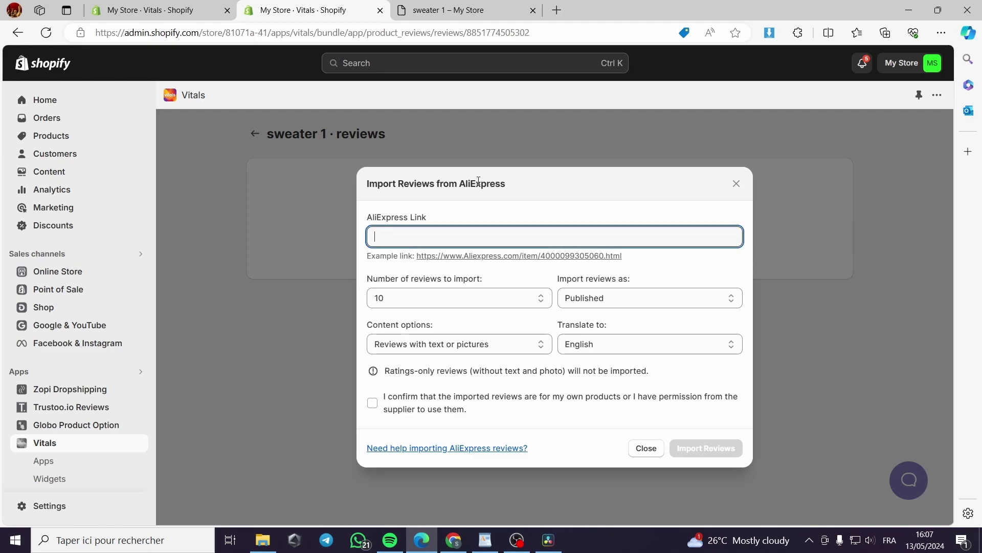
Search the web for aliexpress in a new browser tab and open the AliExpress site.
left_click(557, 10)
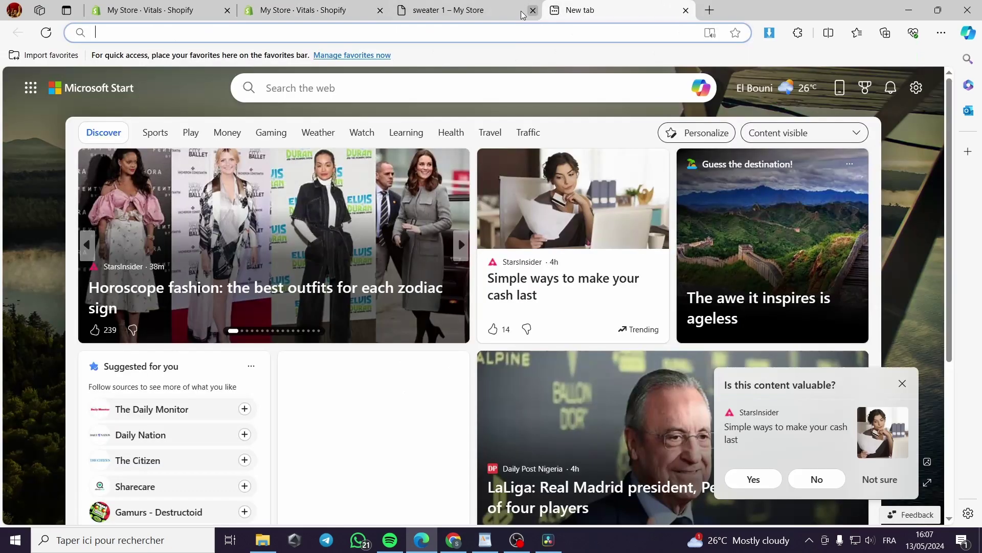
type("am")
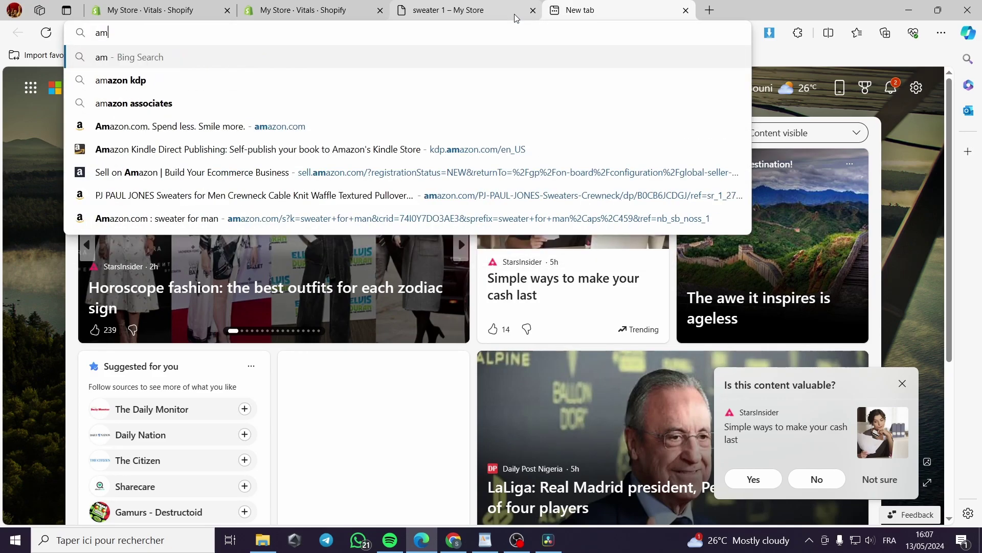
type("liexp")
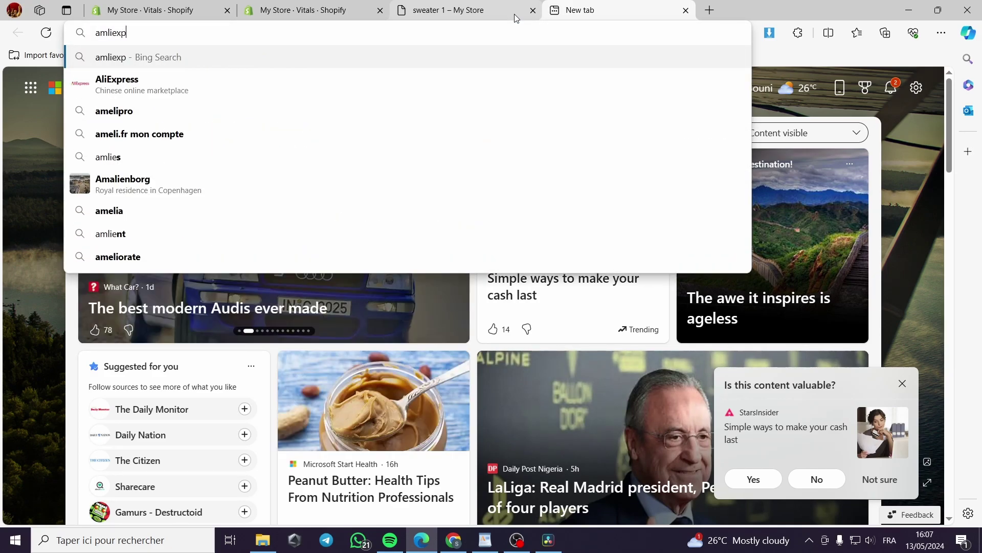
type("ress")
key("Down")
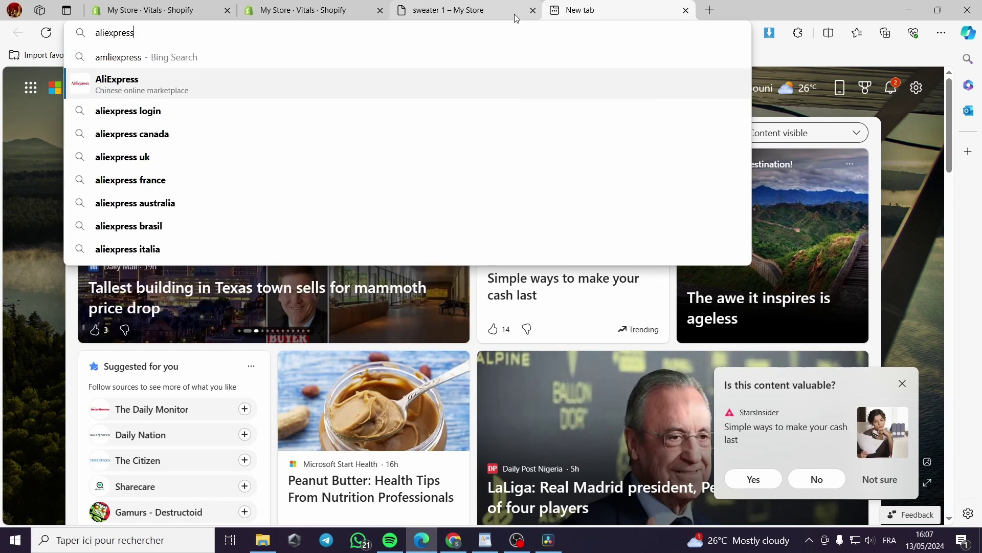
key("Return")
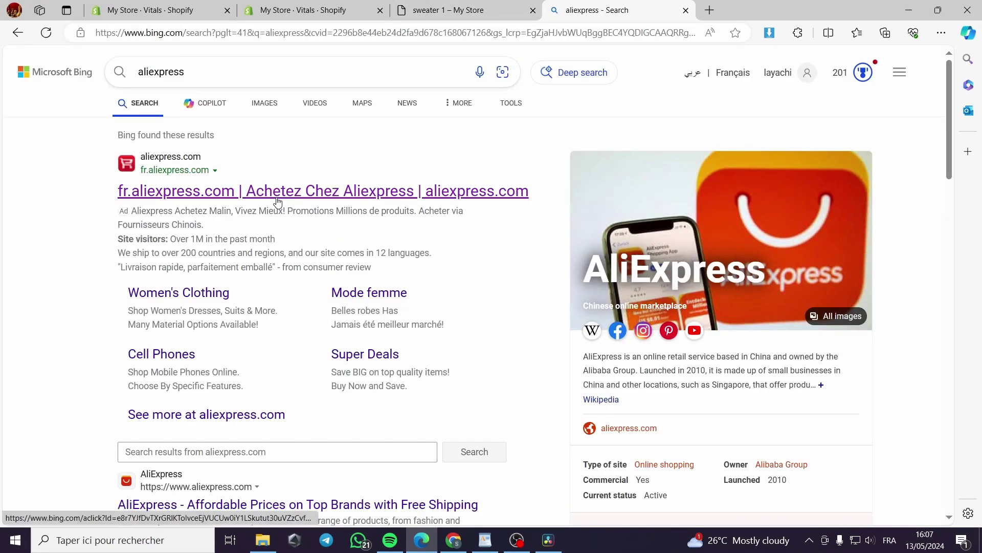
left_click(275, 203)
left_click(684, 11)
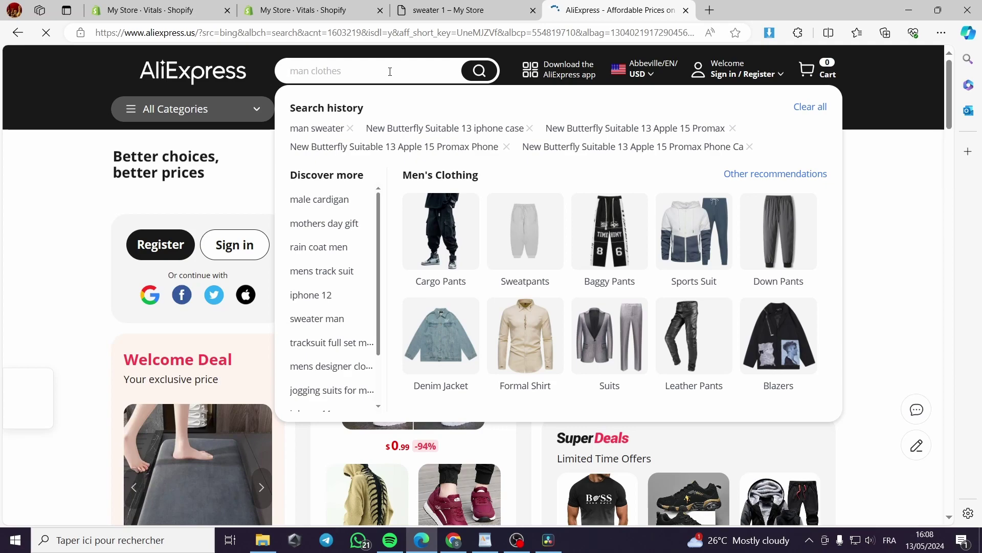
Search AliExpress for "sweater men" and open the New Men's Casual Crewneck Sweatshirt listing.
type("sweater men")
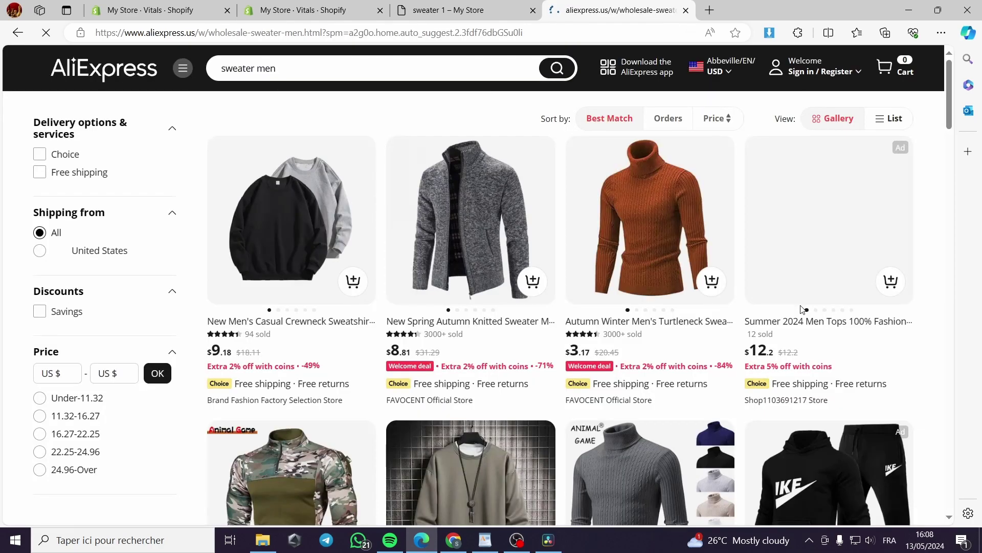
scroll(476, 358, "down", 3)
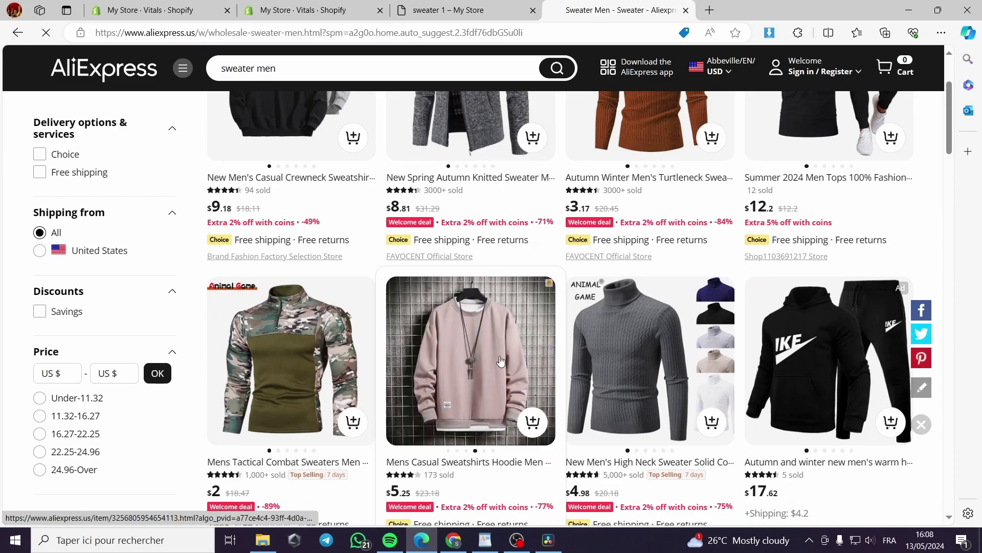
scroll(501, 361, "up", 3)
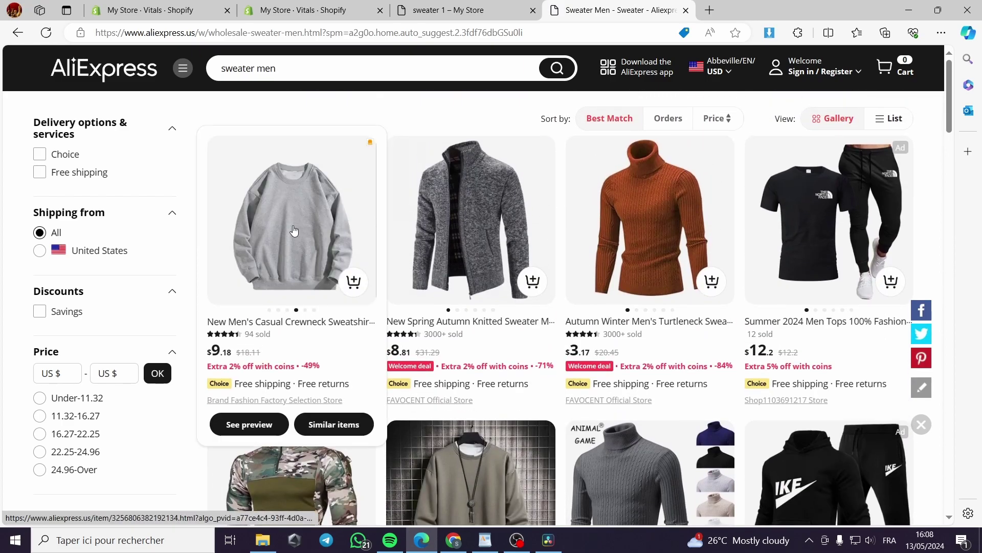
left_click(294, 231)
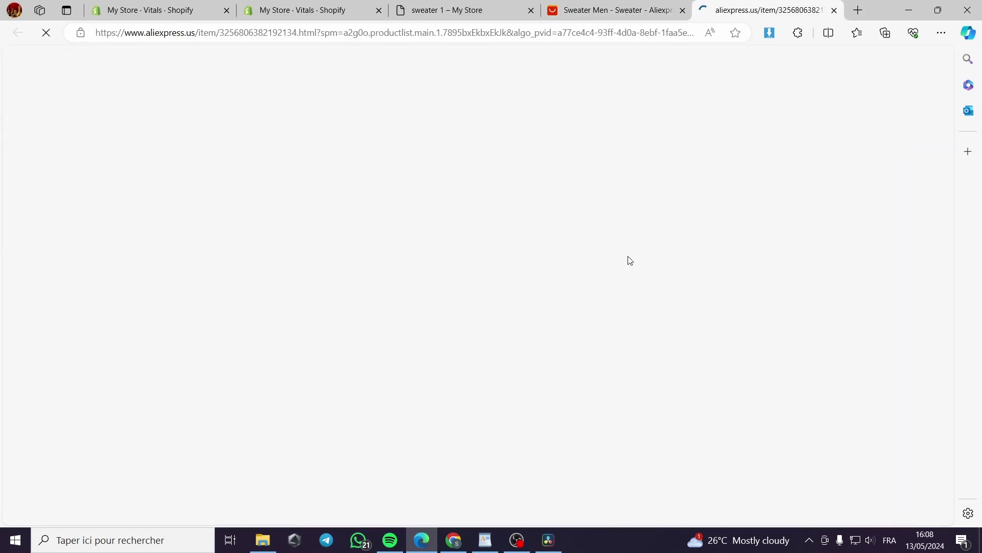
Check the sweatshirt's customer reviews and copy its product link into the AliExpress Link field of the sweater 1 import.
scroll(629, 261, "down", 10)
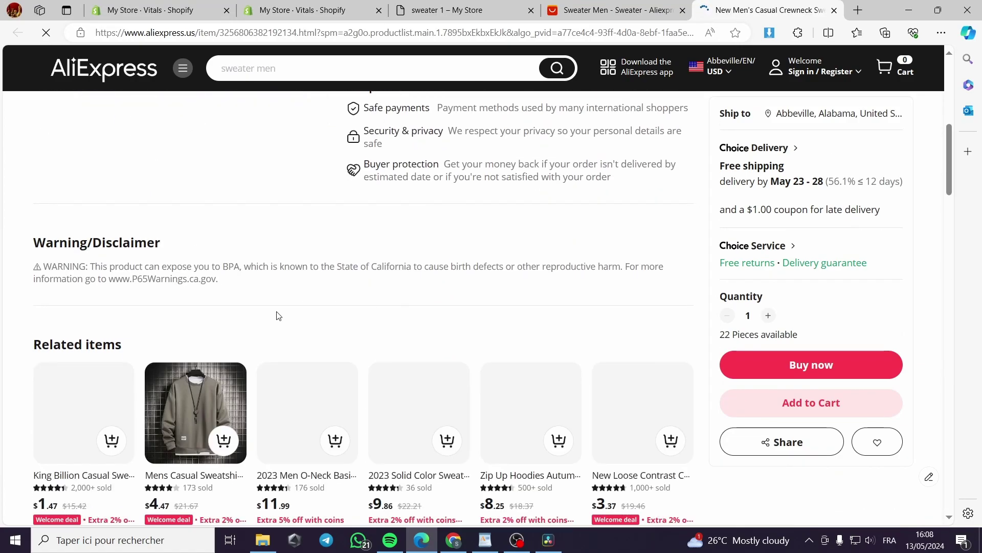
scroll(278, 307, "down", 7)
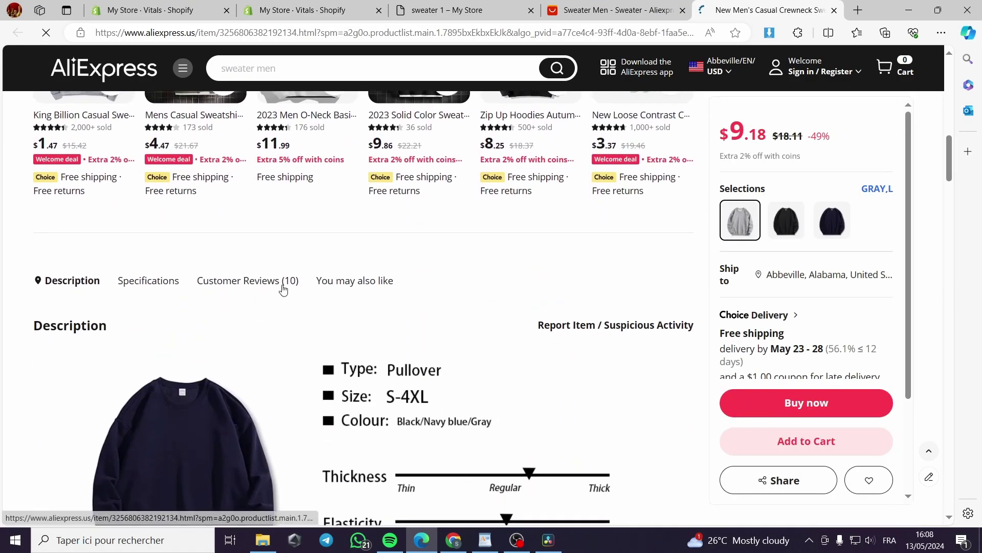
left_click(283, 290)
scroll(337, 330, "up", 5)
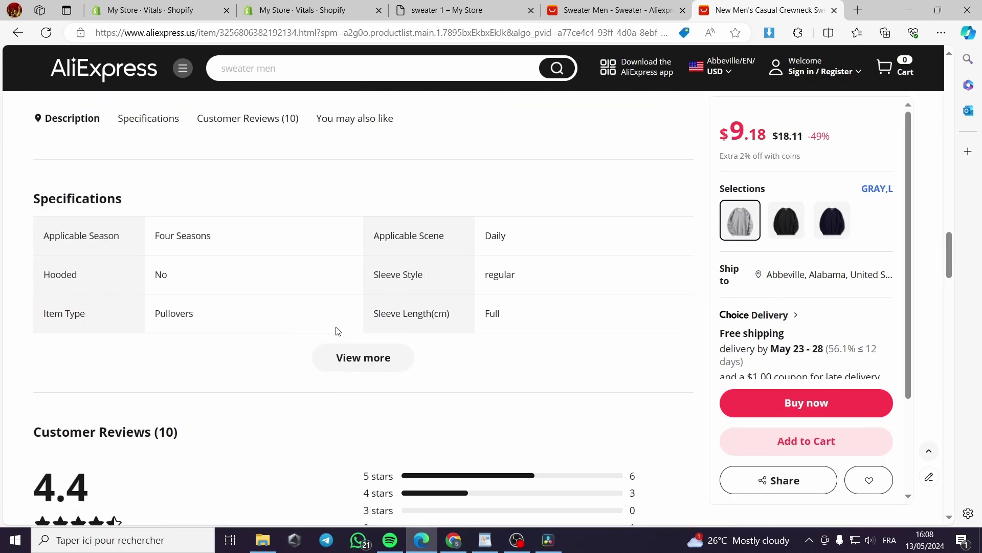
scroll(340, 332, "down", 4)
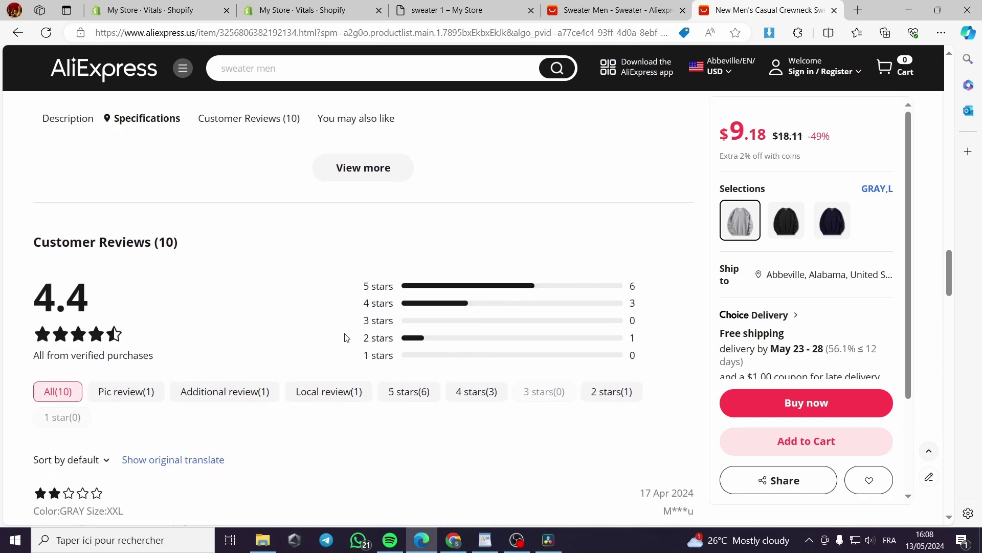
left_click(390, 31)
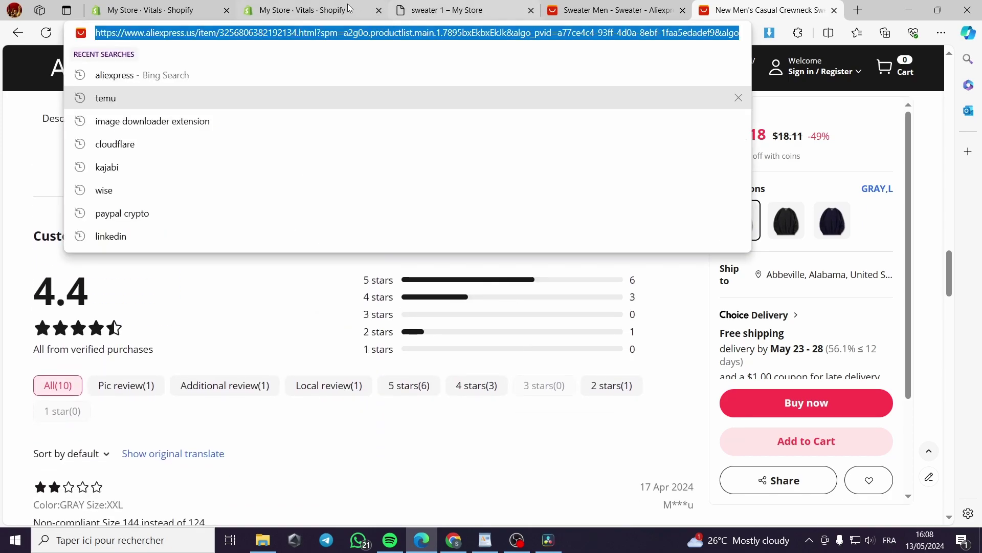
left_click(317, 10)
key("ctrl+v")
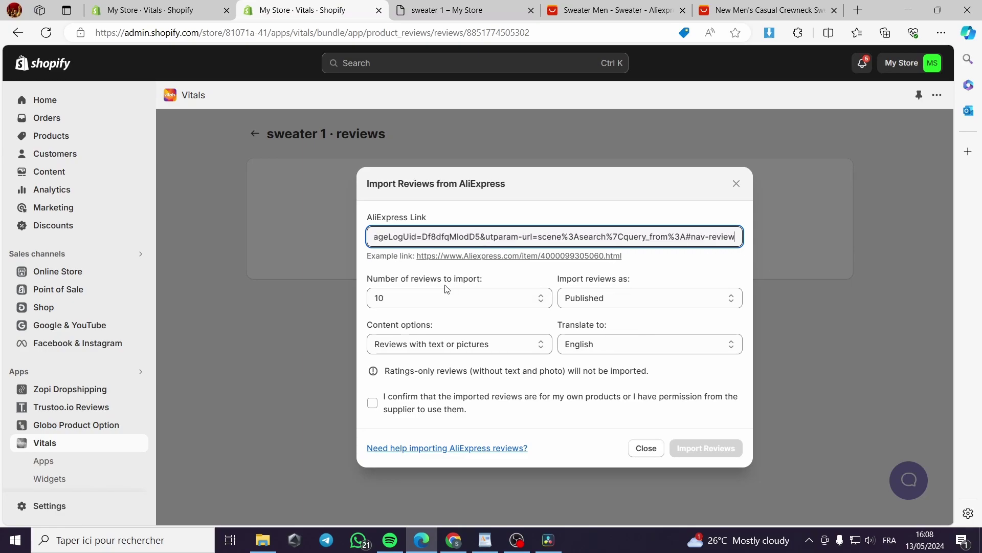
Set the import to 10 published reviews with text or pictures, translated to English, and confirm the permission to use them.
left_click(465, 296)
left_click(462, 321)
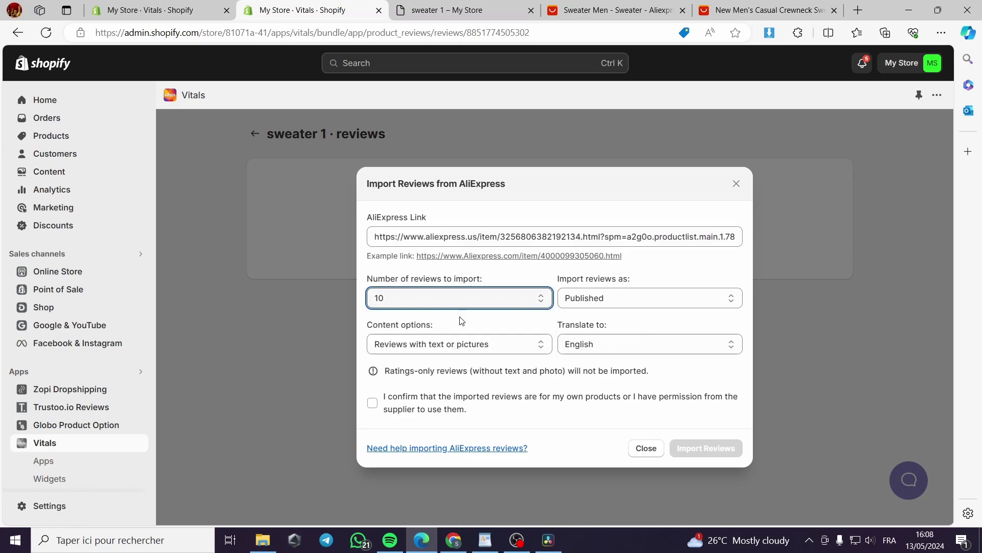
left_click(642, 302)
left_click(640, 317)
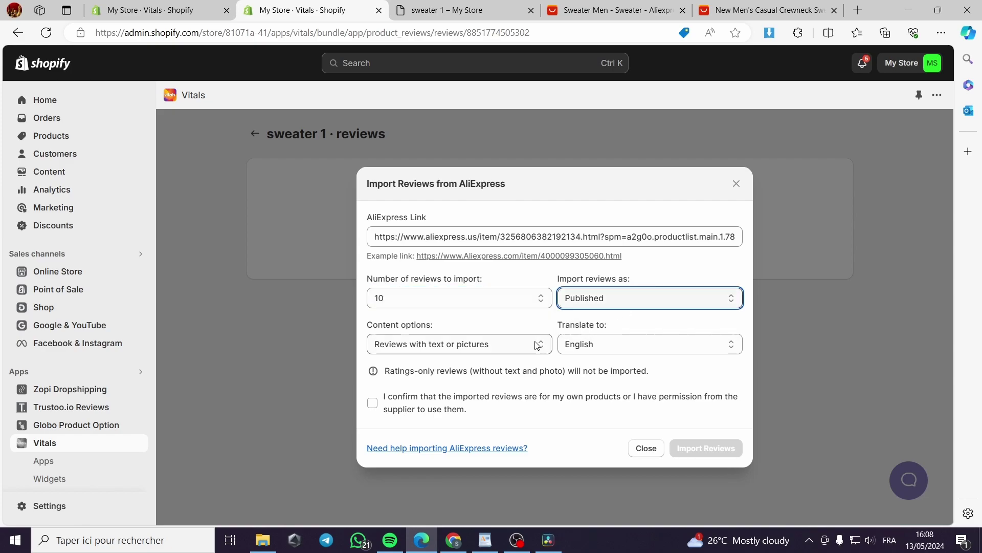
left_click(488, 346)
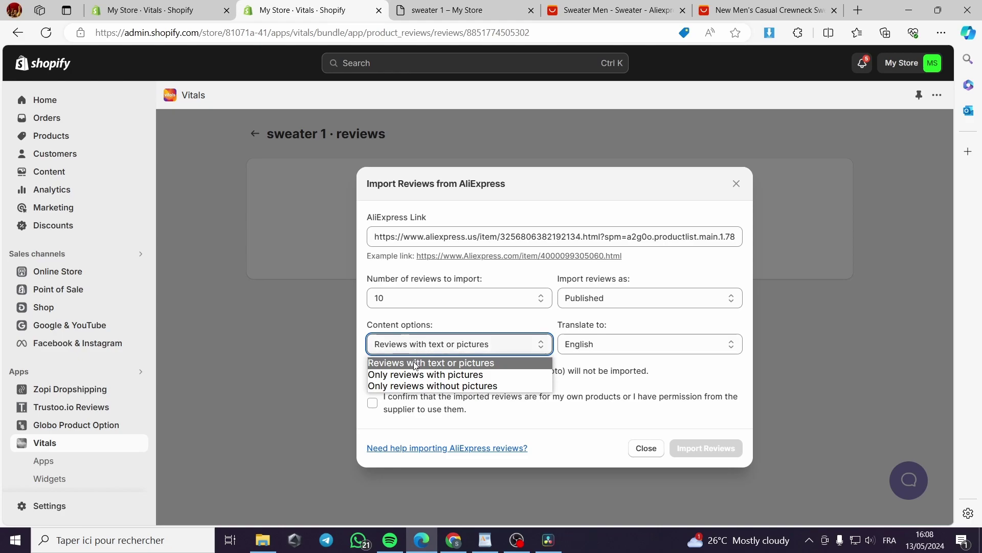
left_click(483, 363)
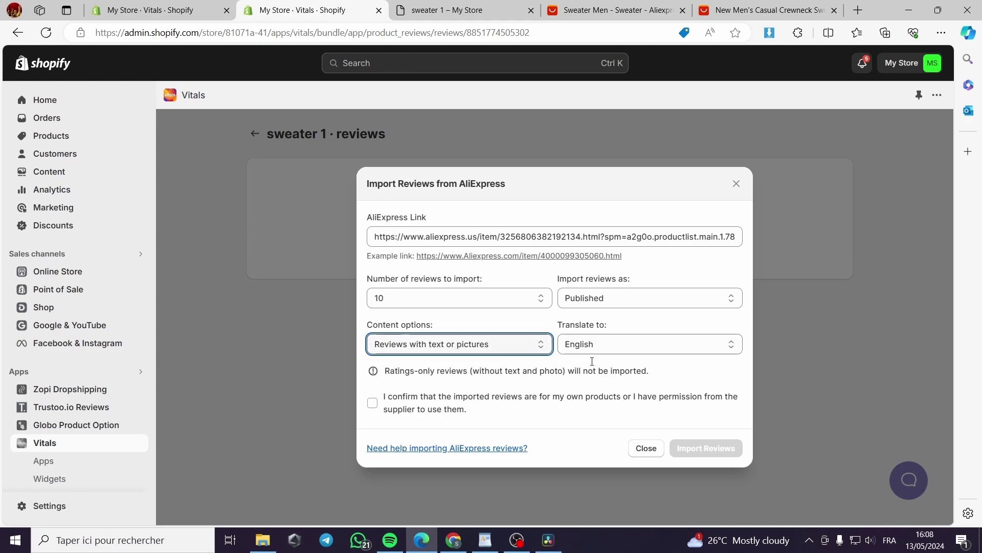
left_click(679, 346)
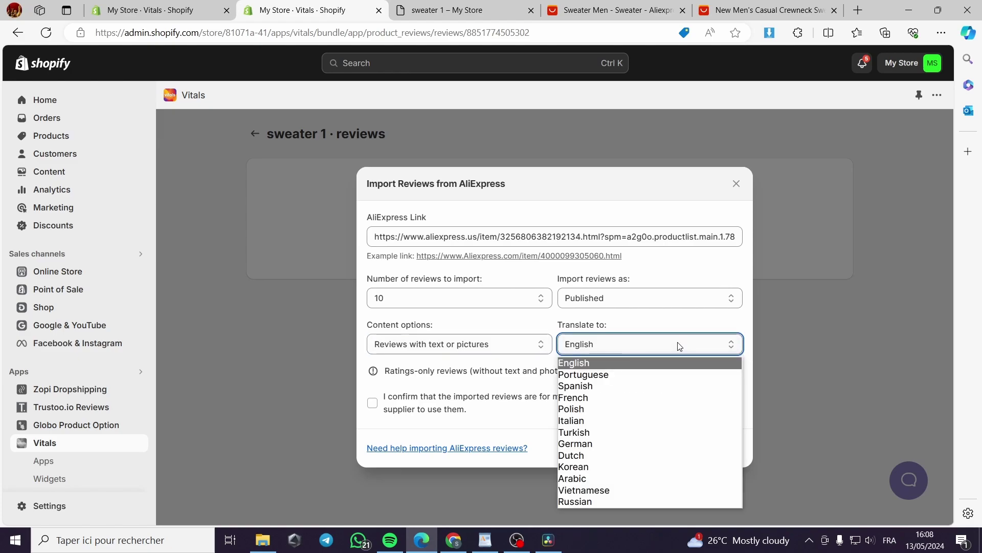
left_click(679, 345)
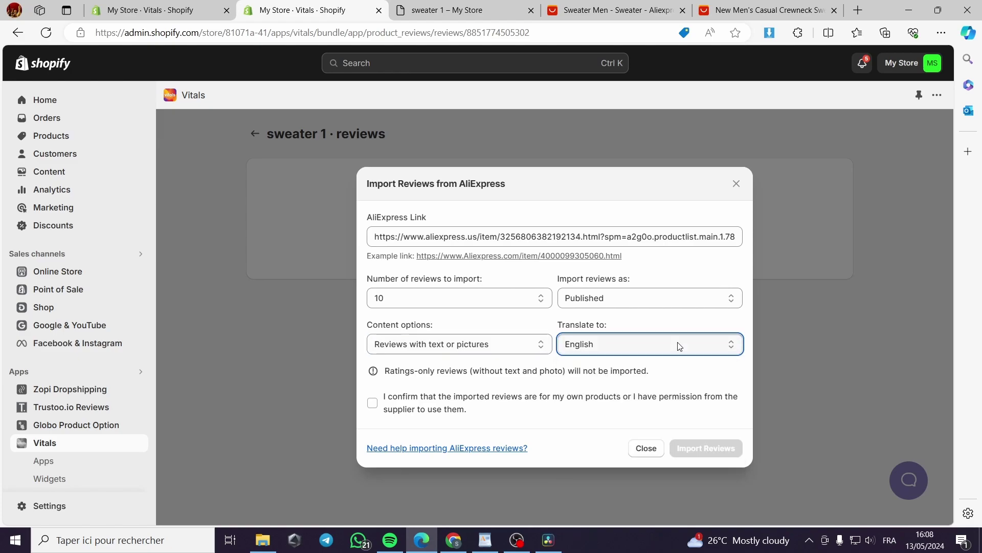
left_click(372, 404)
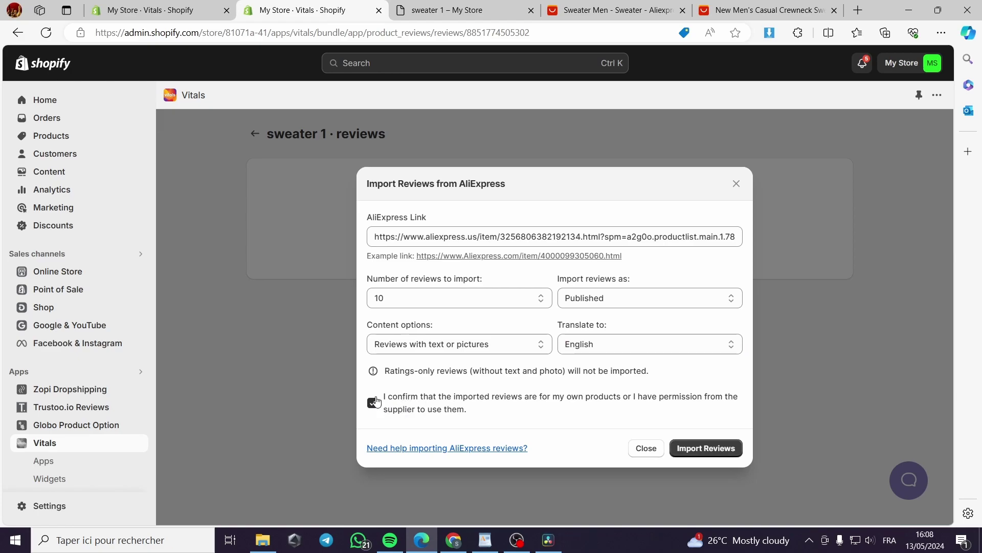
Run the AliExpress review import for sweater 1 and check the list of products with reviews.
left_click(717, 445)
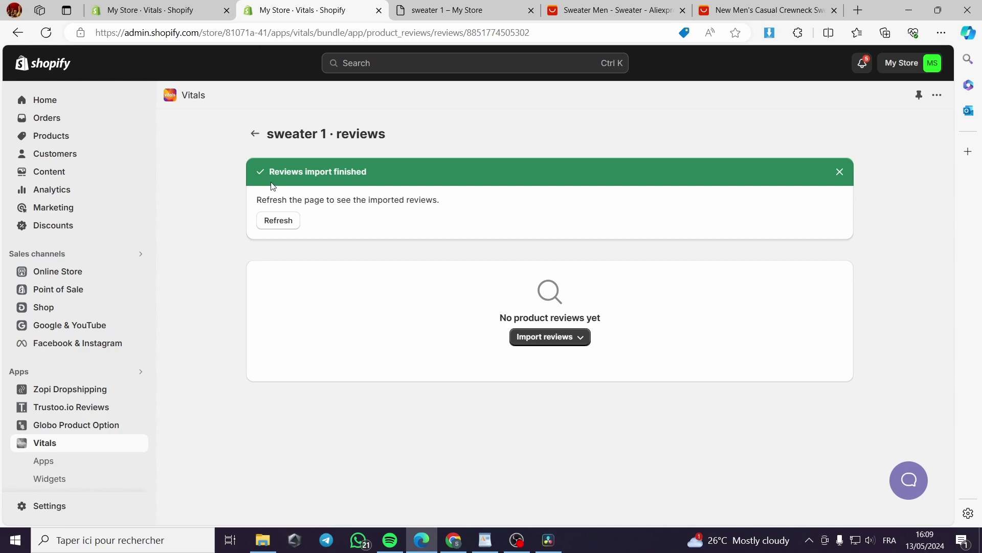
left_click(255, 133)
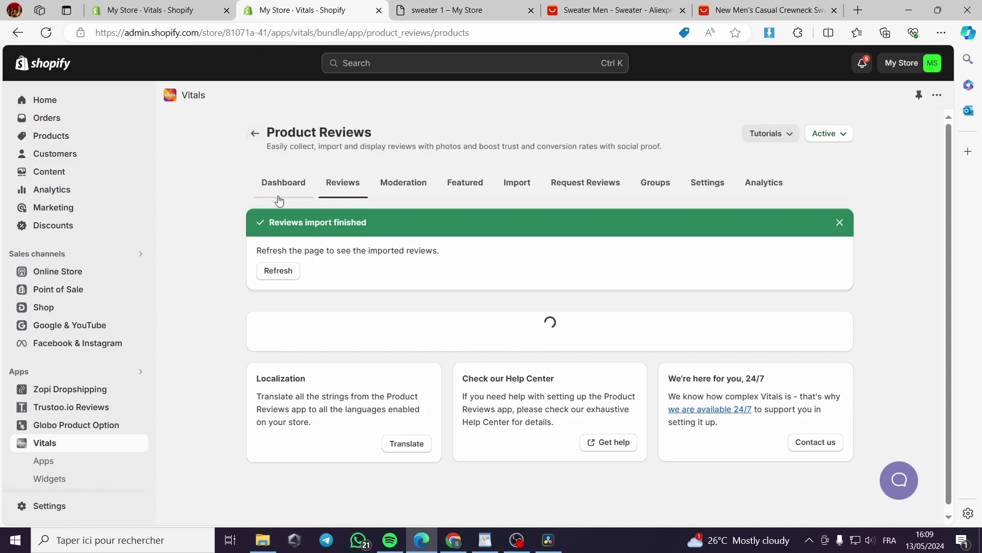
scroll(404, 338, "down", 1)
scroll(408, 339, "up", 1)
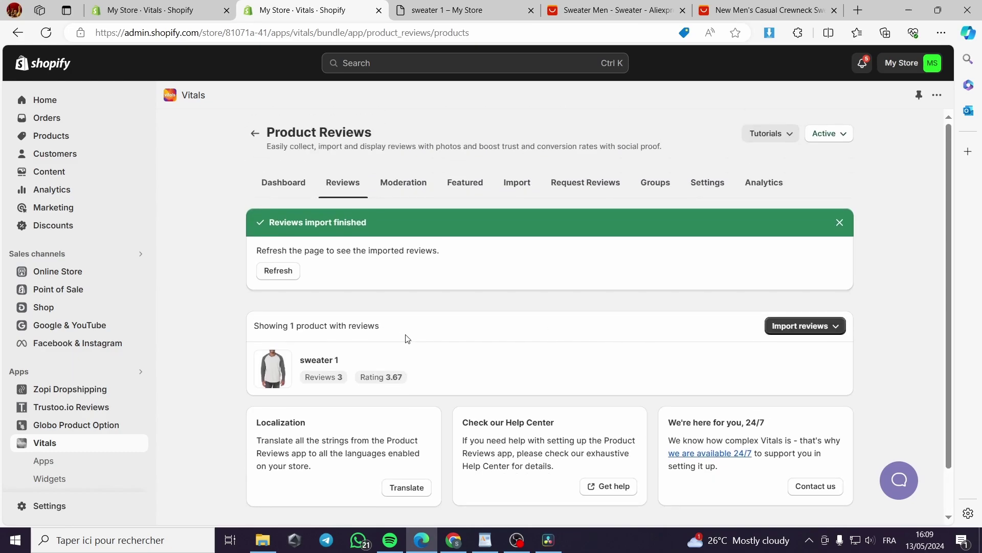
left_click(284, 184)
scroll(318, 311, "down", 2)
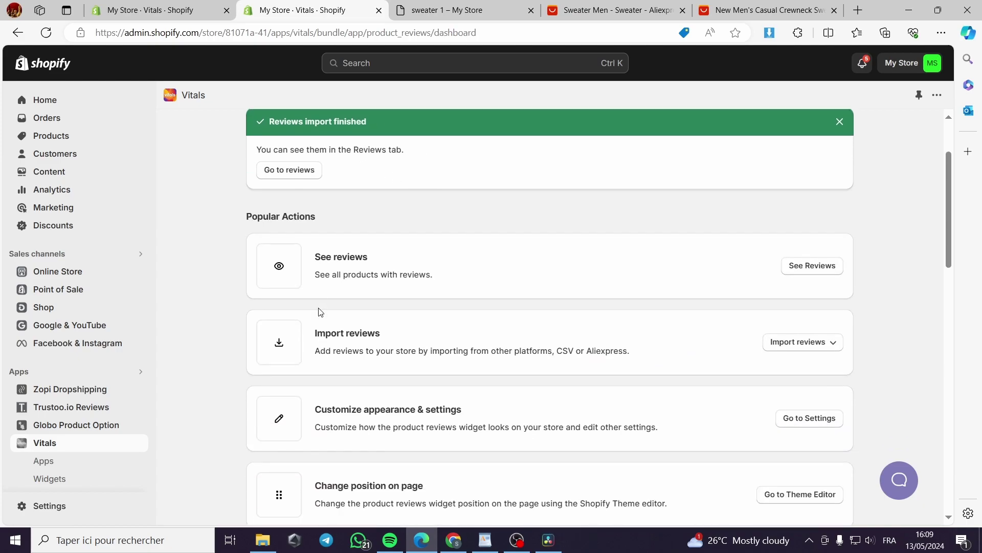
left_click(805, 245)
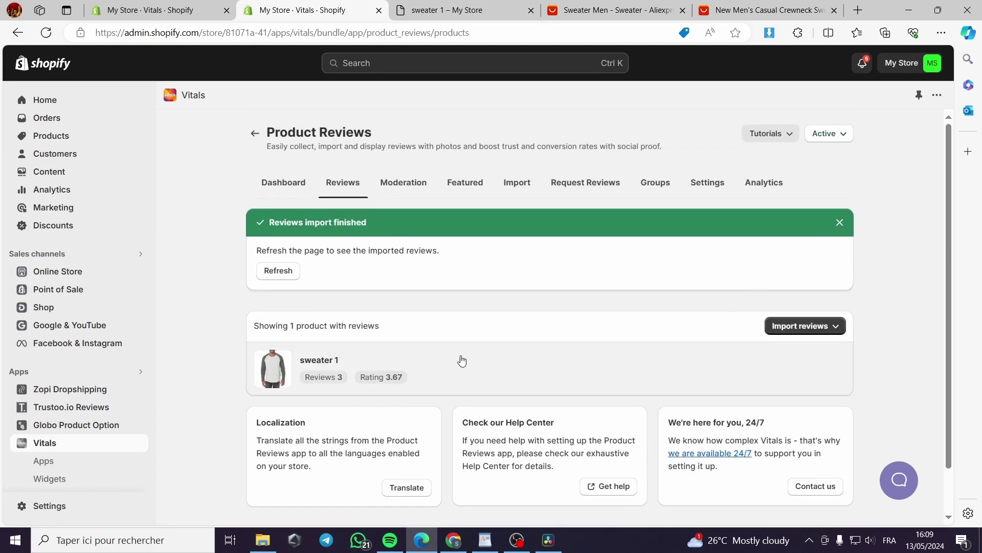
scroll(443, 377, "down", 1)
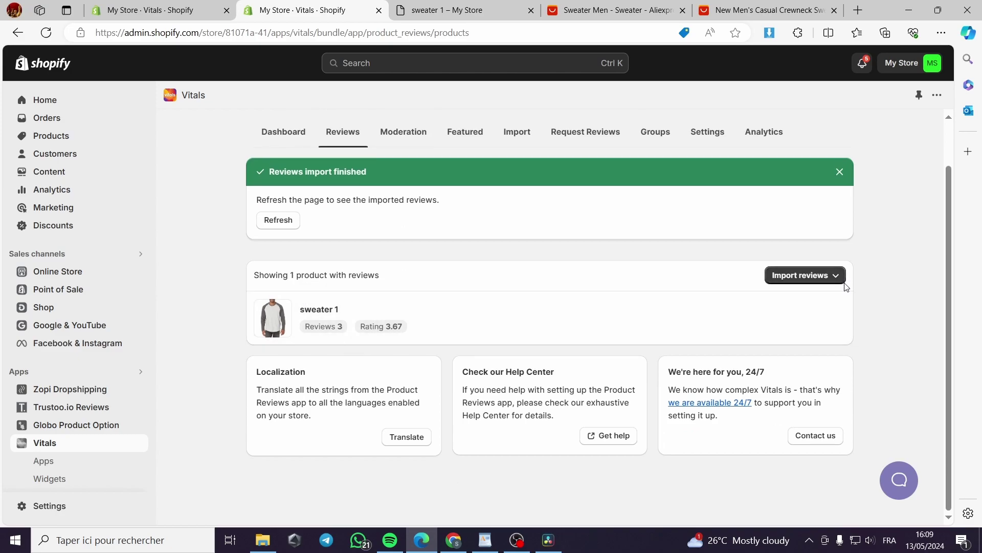
Open the theme editor from the Product Reviews dashboard to change the widget position, and close both AliExpress pages.
left_click(293, 137)
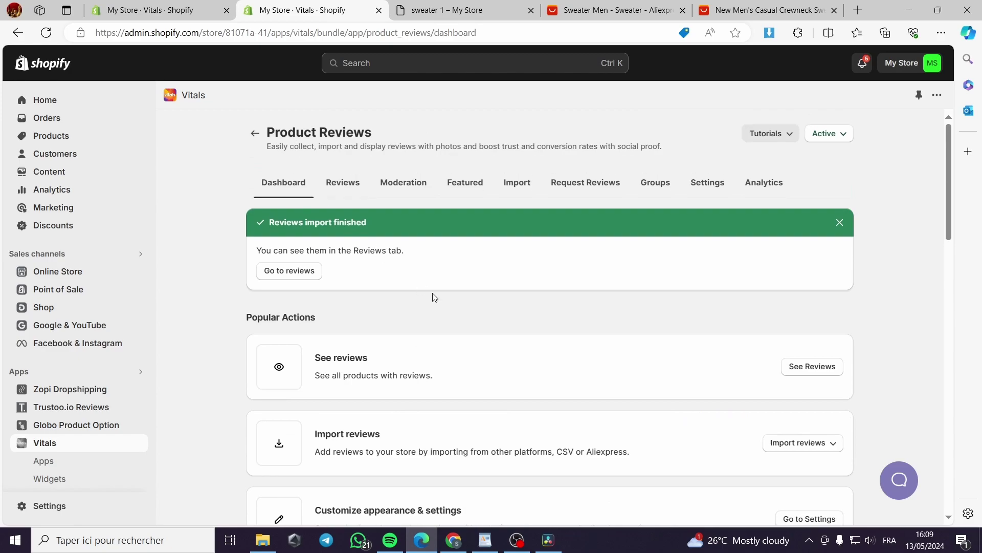
scroll(460, 307, "down", 4)
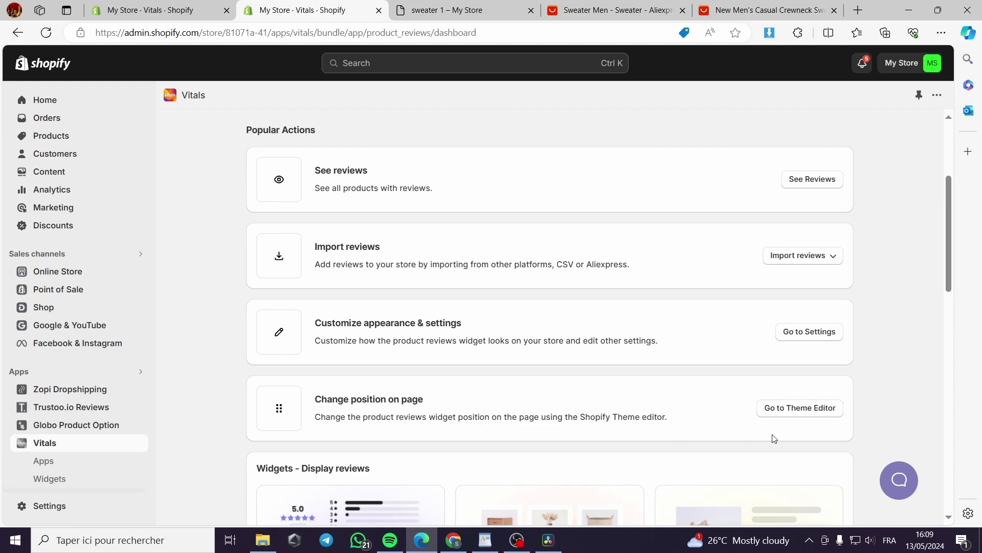
left_click(830, 415)
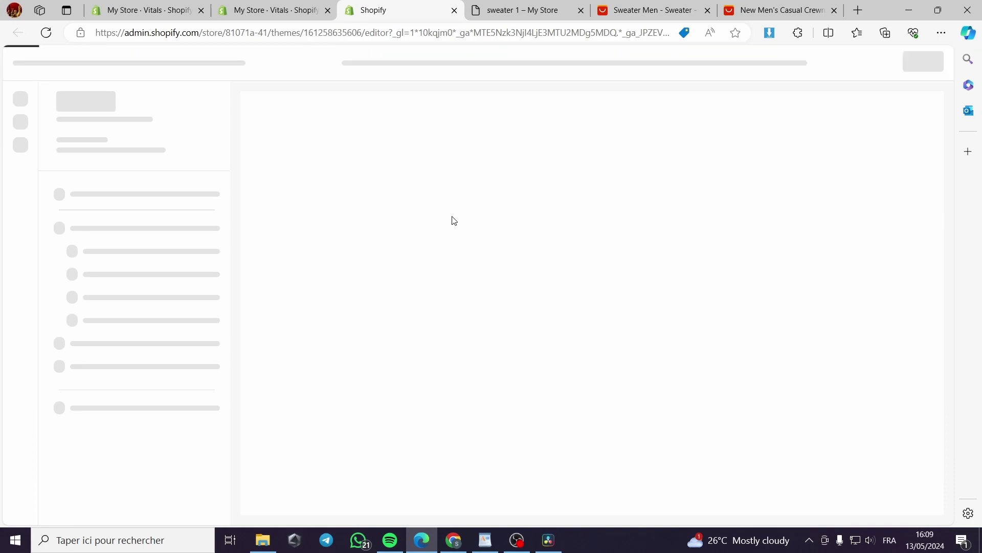
left_click(707, 10)
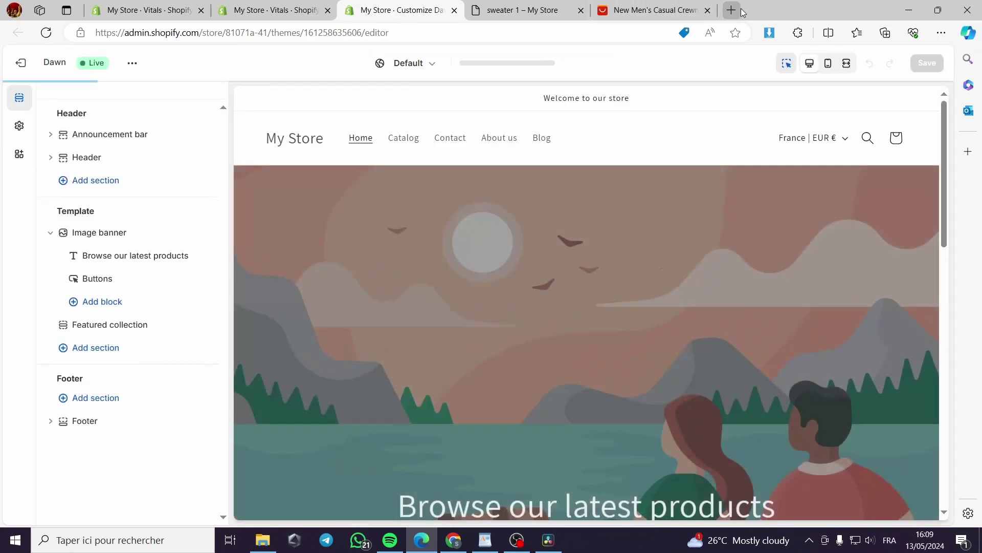
left_click(707, 11)
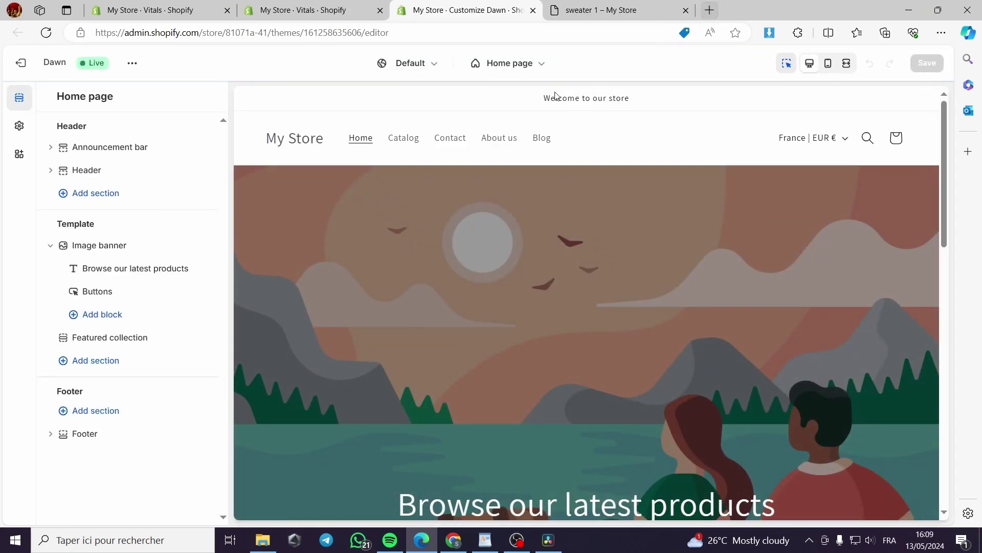
Open the sweater 1 product page from the Featured products in the theme preview.
scroll(412, 331, "down", 5)
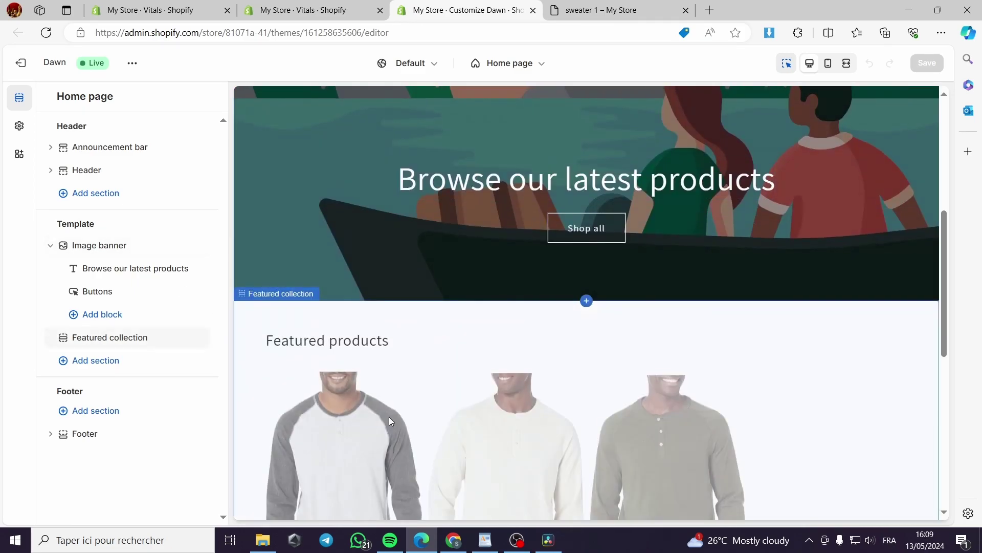
left_click(363, 422)
left_click(402, 417)
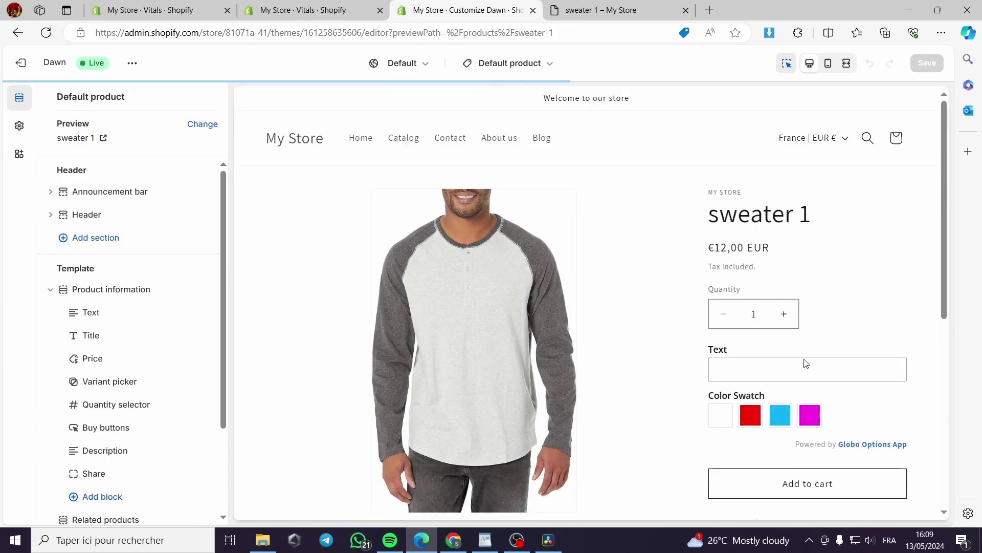
Examine the star rating, the Customer Reviews section and the footer review widget on the sweater 1 page.
scroll(789, 248, "down", 5)
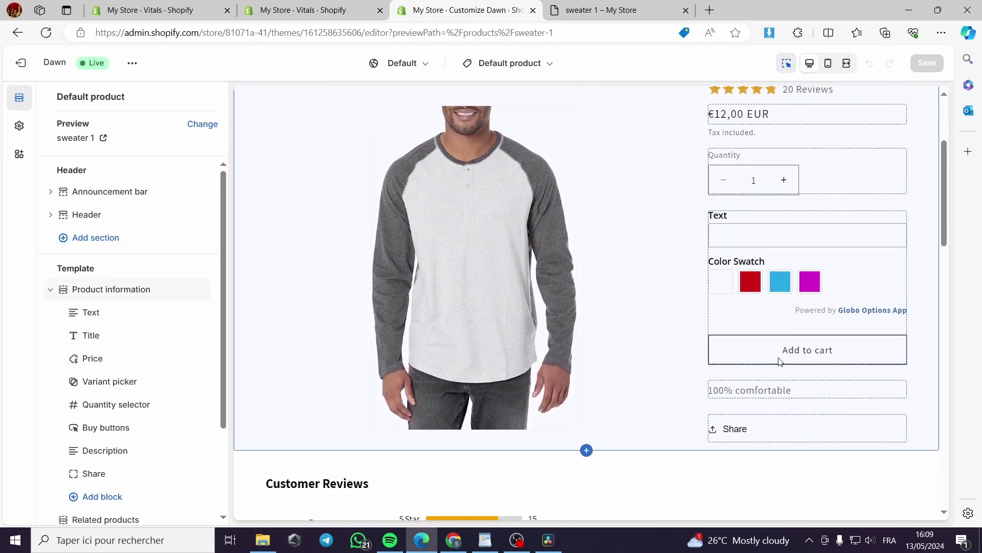
scroll(636, 410, "down", 2)
scroll(404, 338, "up", 7)
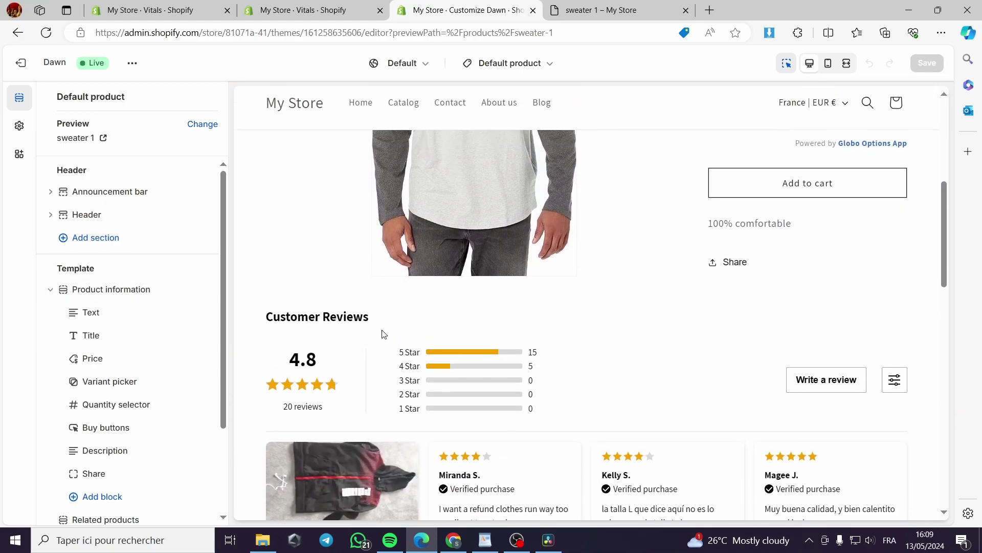
scroll(719, 331, "down", 20)
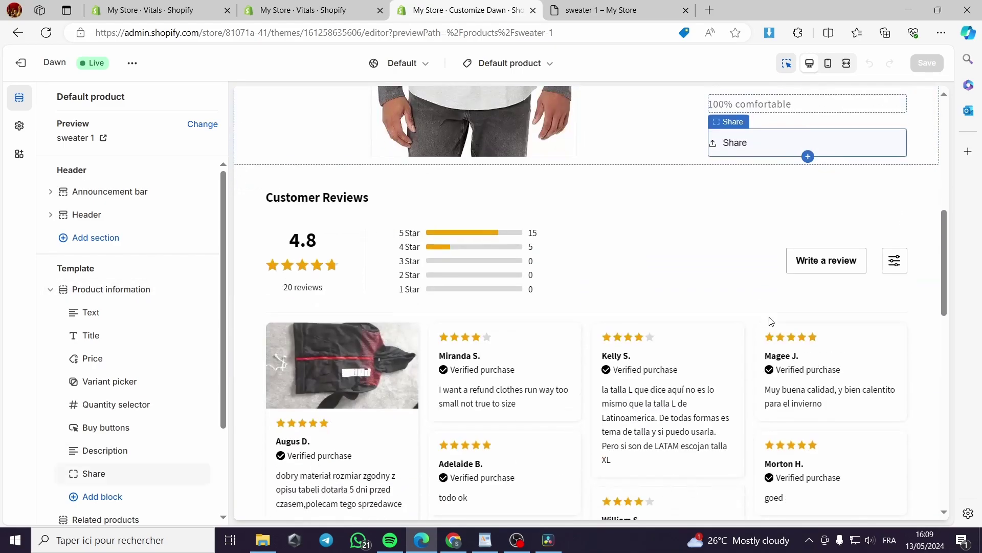
scroll(683, 358, "up", 7)
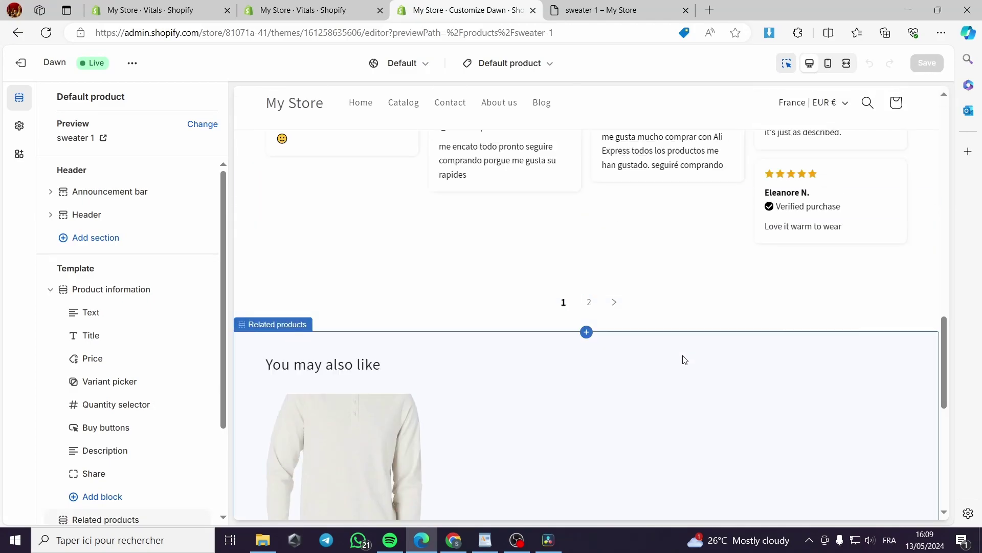
scroll(688, 356, "down", 15)
scroll(692, 352, "up", 3)
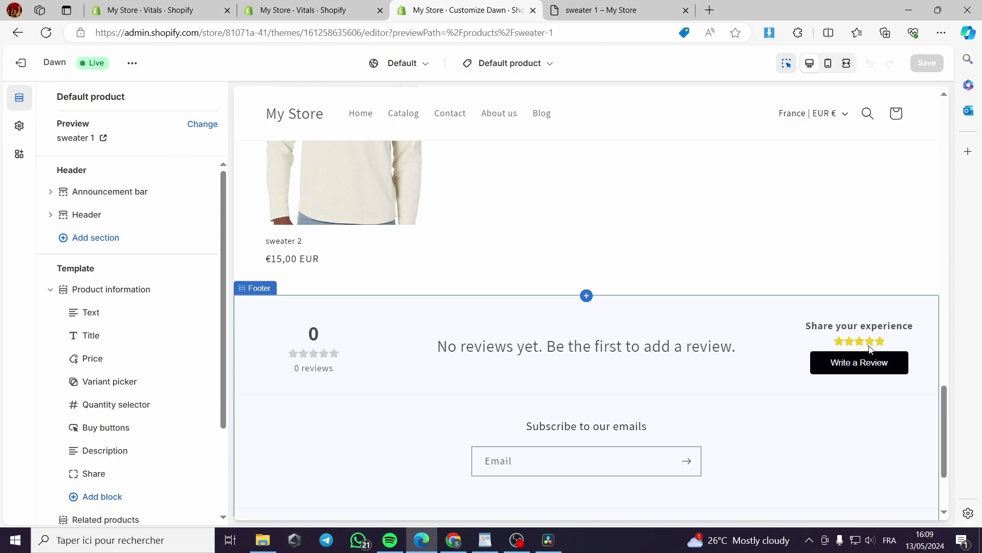
Add the Vitals Product Reviews app block to Product information and place it between Title and Price.
scroll(199, 379, "down", 3)
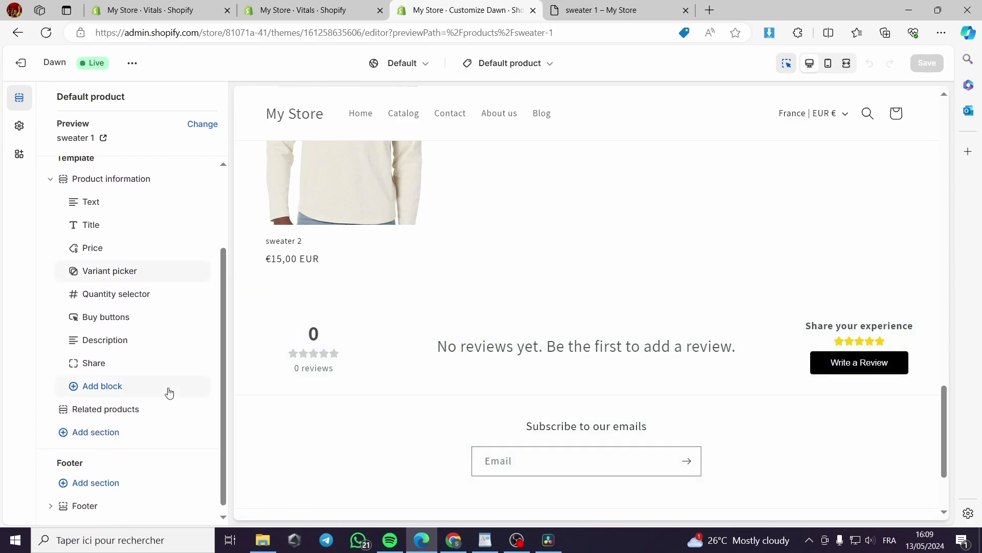
left_click(115, 390)
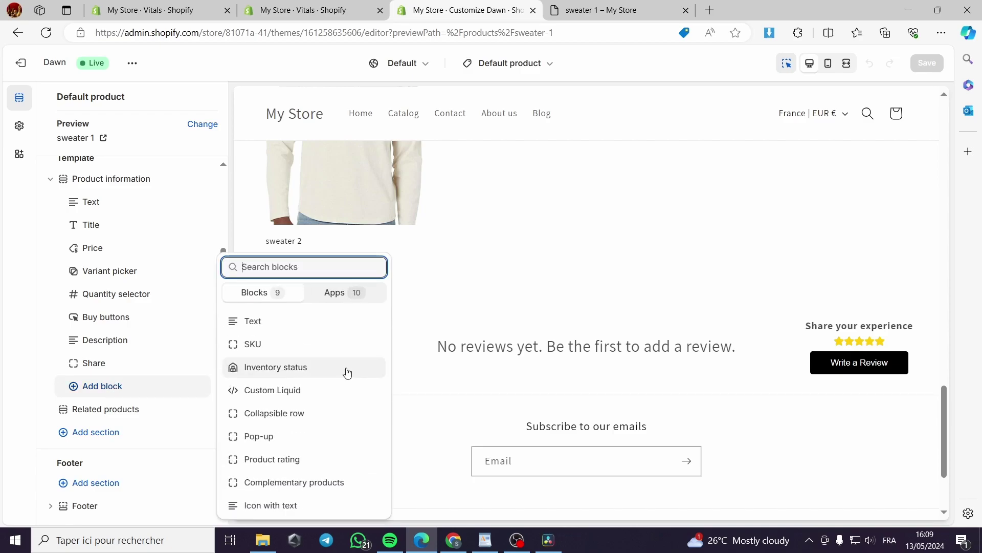
left_click(330, 294)
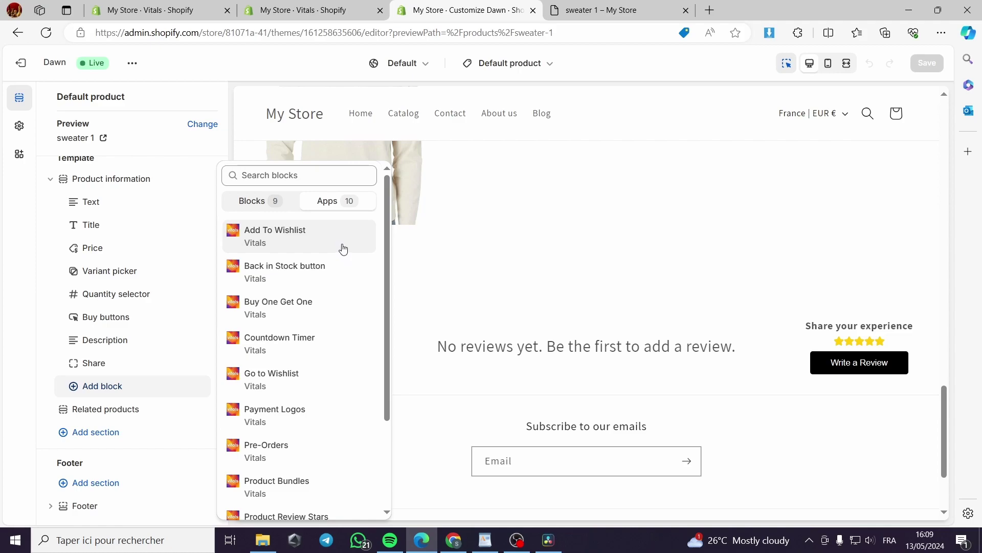
scroll(343, 249, "down", 3)
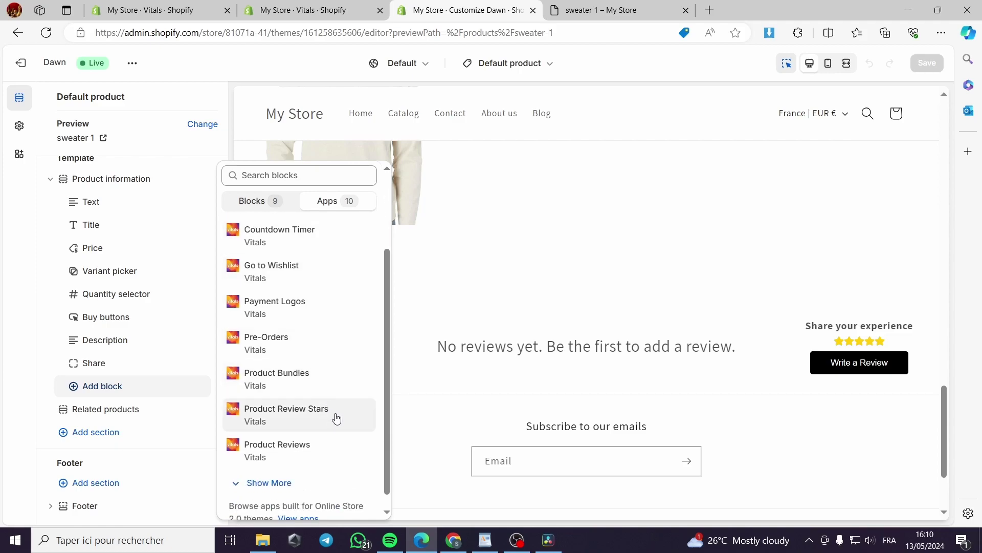
left_click(292, 455)
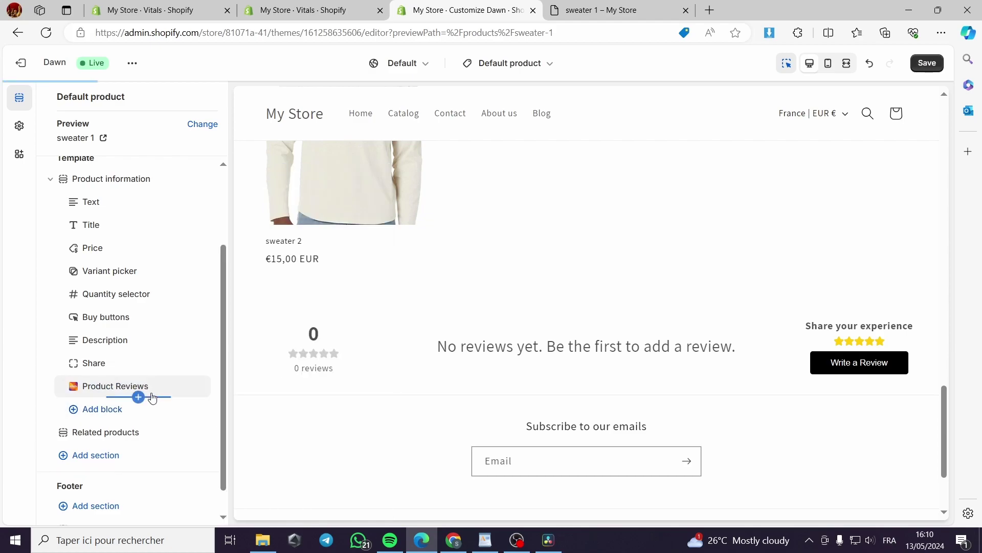
left_click_drag(145, 391, 145, 224)
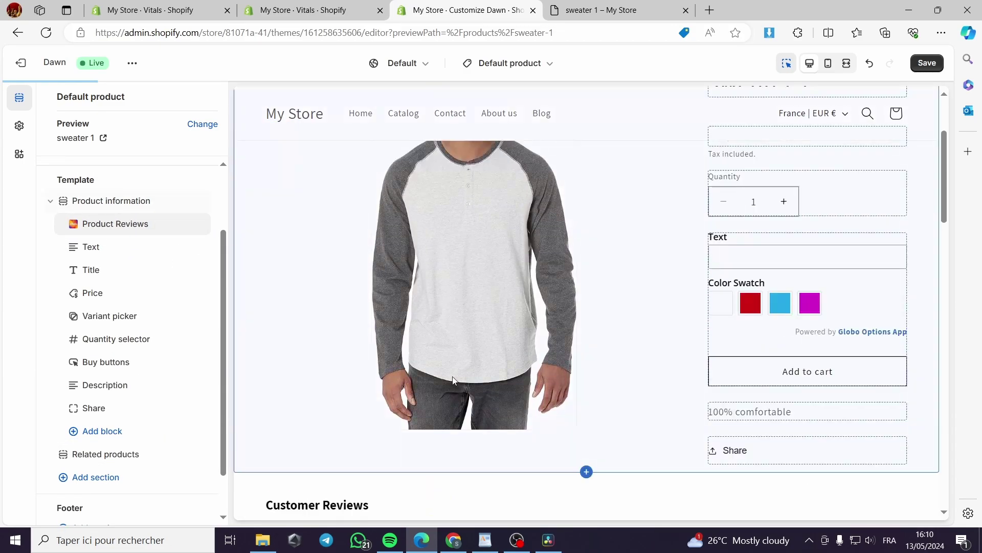
left_click_drag(154, 225, 150, 271)
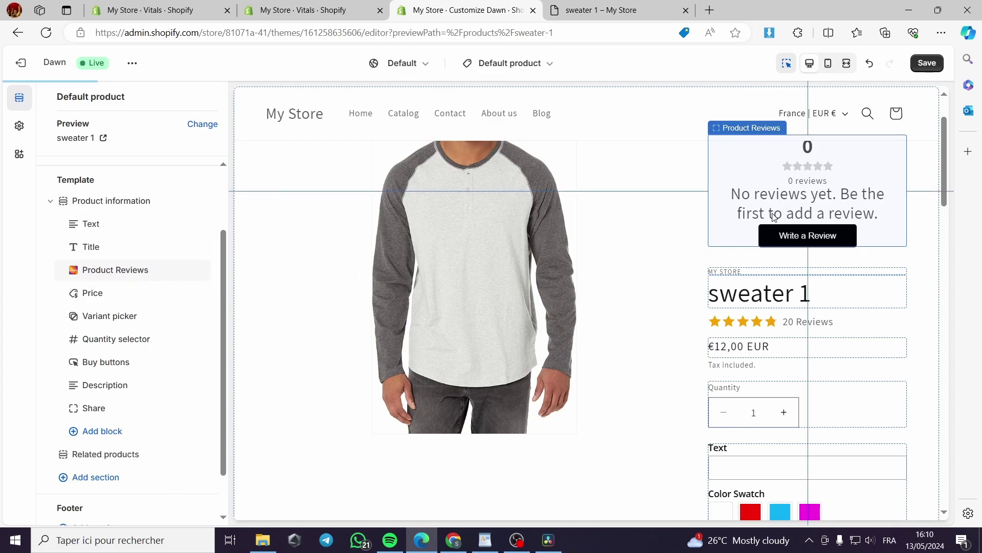
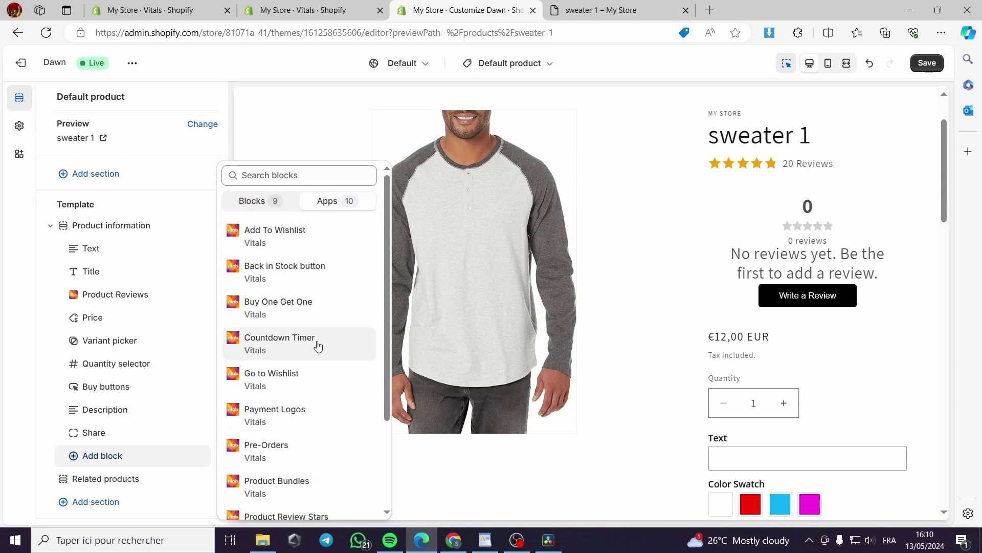
scroll(317, 344, "down", 3)
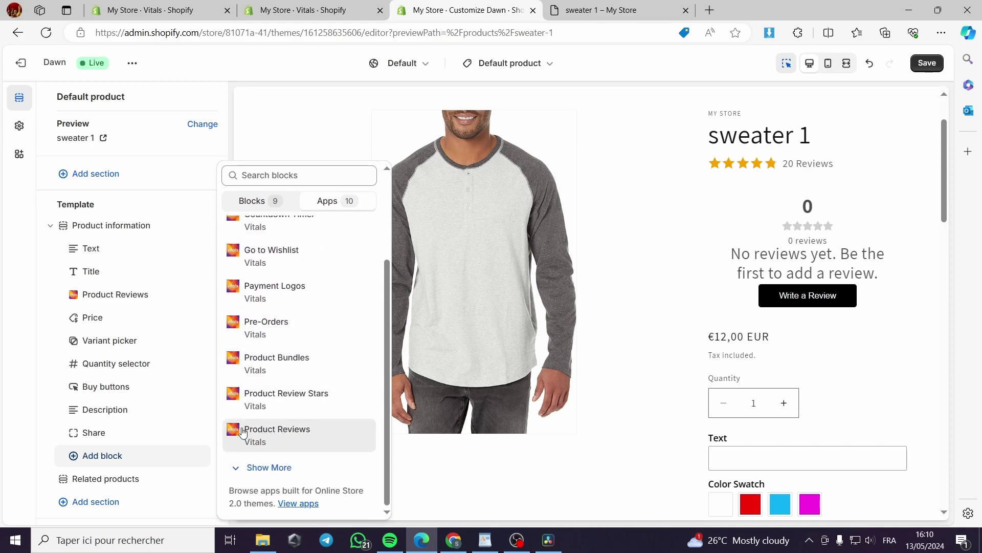
left_click(284, 439)
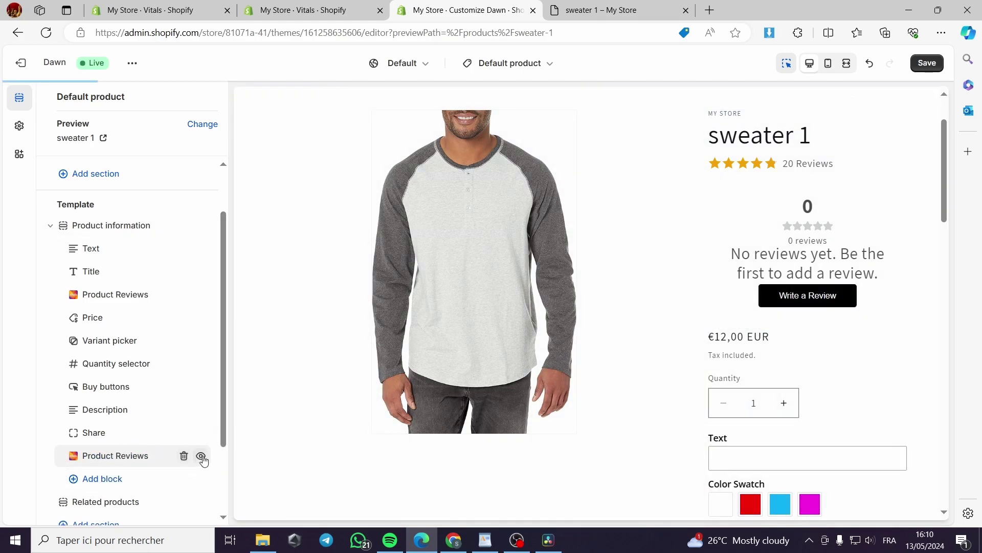
left_click(184, 455)
Add the Vitals Product Review Stars app block to Product information and place it directly below Title.
left_click(125, 455)
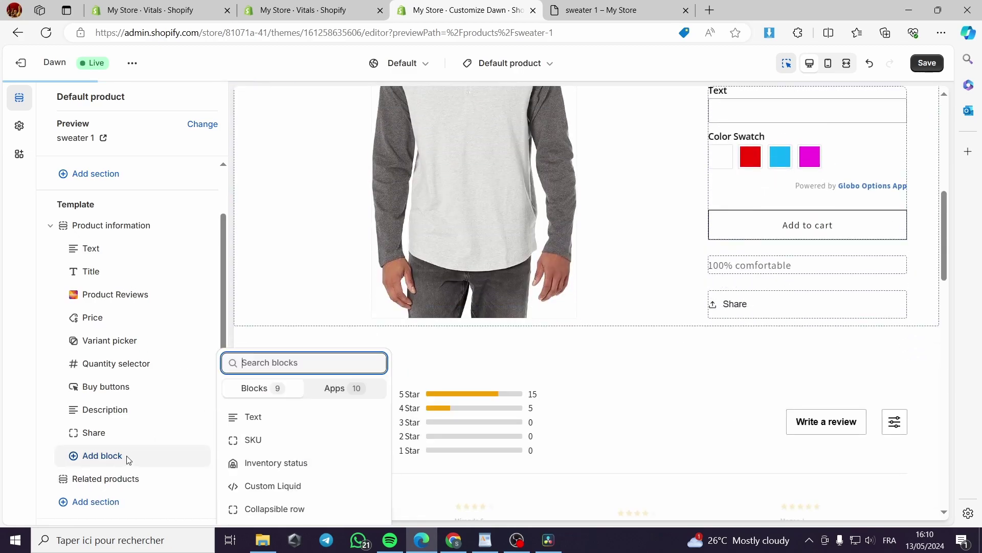
left_click(349, 287)
scroll(333, 409, "down", 2)
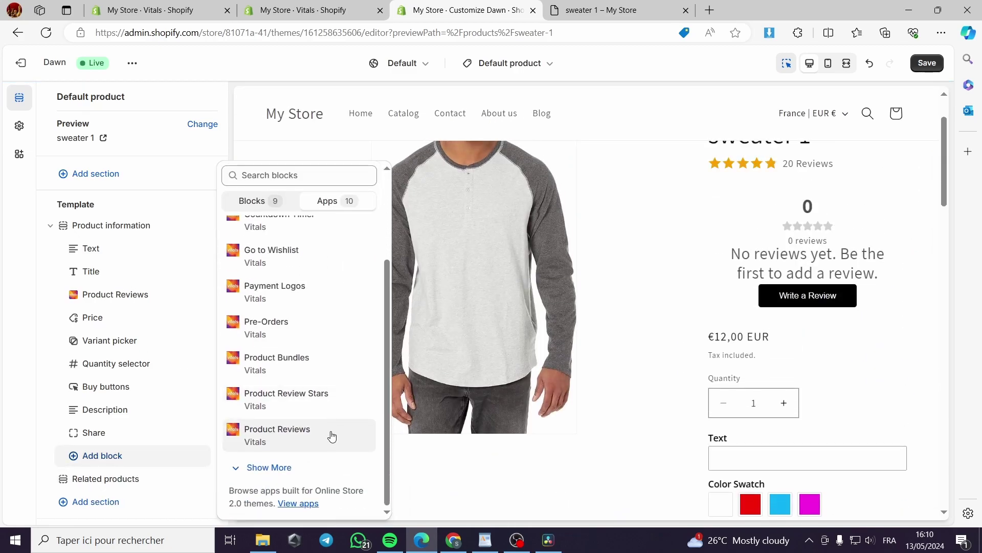
left_click(327, 400)
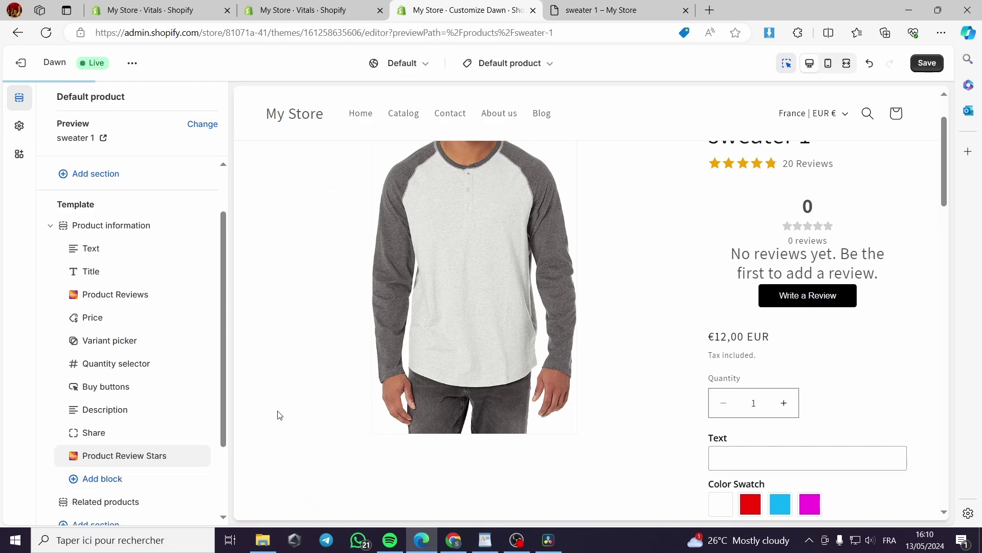
left_click_drag(151, 455, 138, 299)
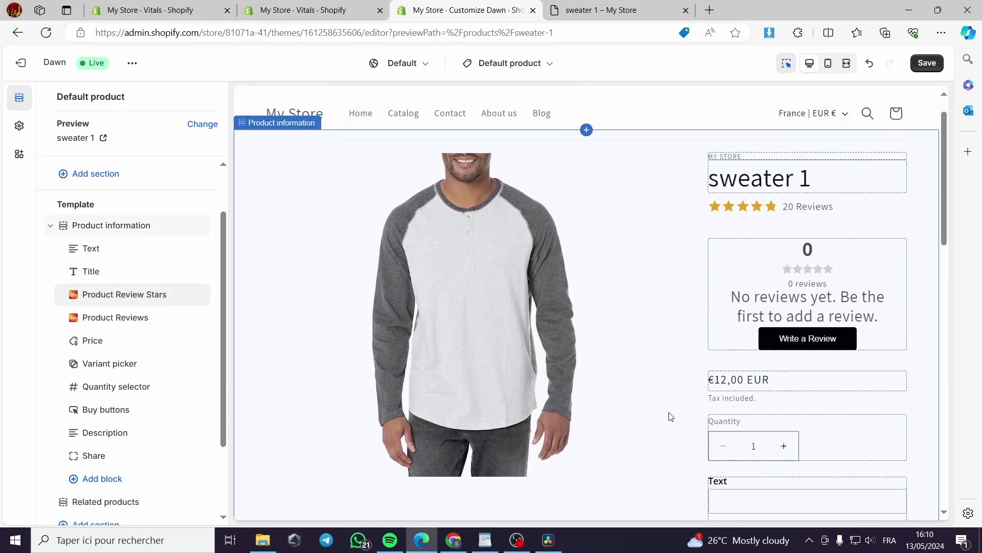
Check the product page preview, move the Product Review Stars block below Product Reviews, and save the theme.
scroll(716, 433, "down", 6)
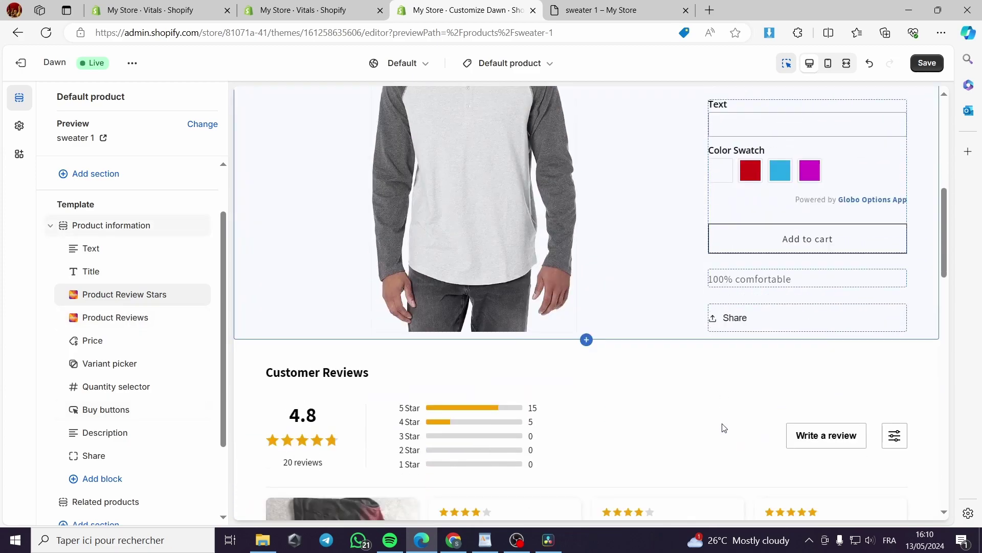
scroll(713, 425, "up", 3)
left_click_drag(147, 301, 148, 318)
scroll(716, 367, "up", 6)
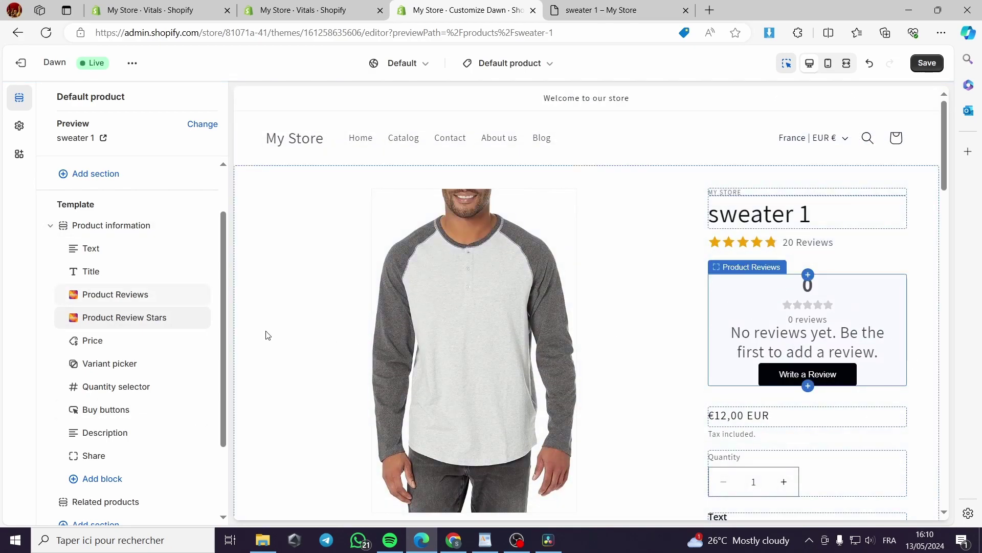
left_click(927, 66)
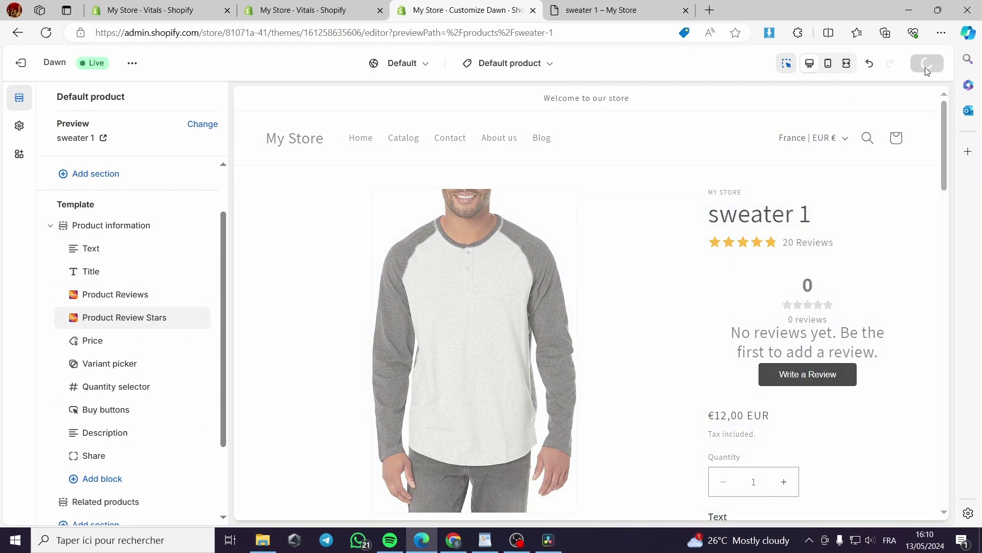
Close the theme editor tab and open the list of Vitals apps.
left_click(533, 11)
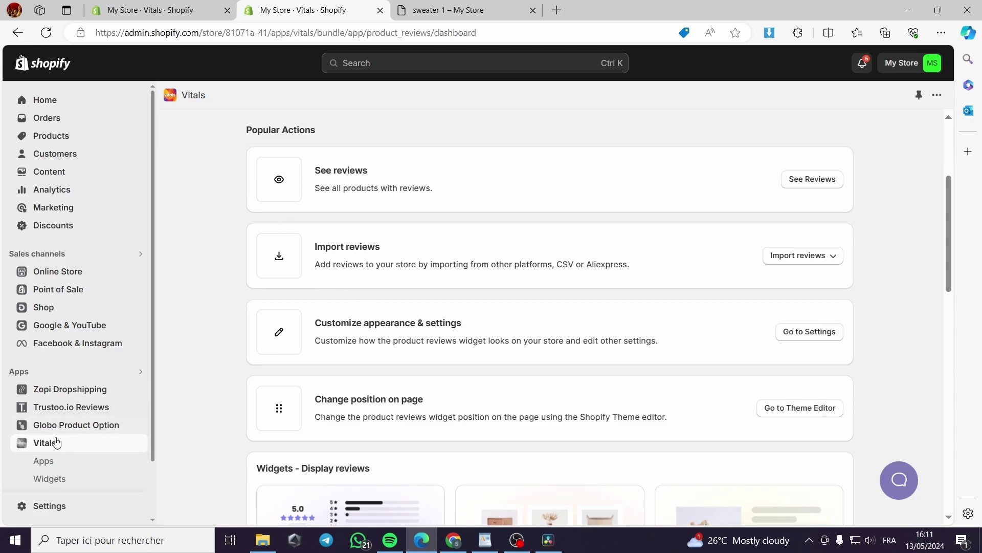
left_click(44, 459)
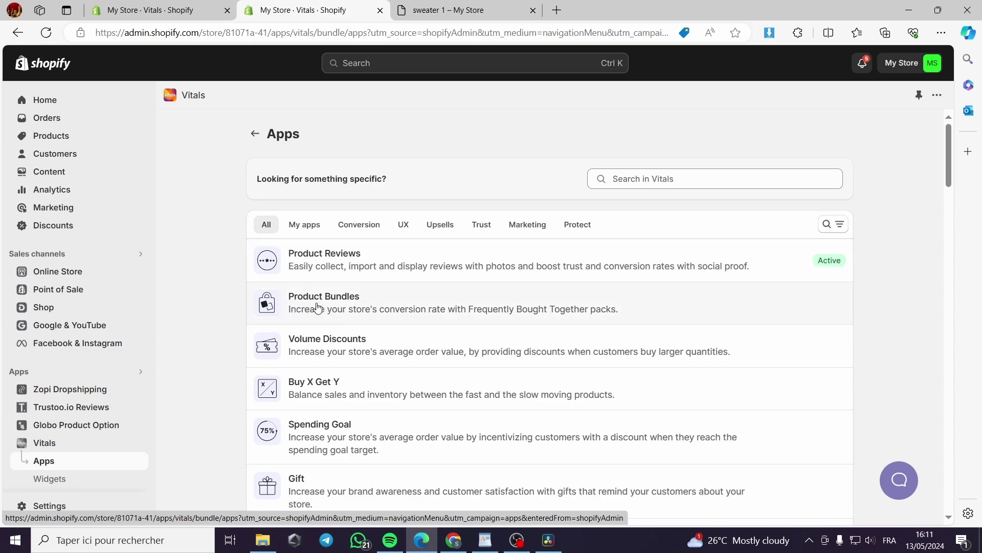
scroll(382, 304, "down", 1)
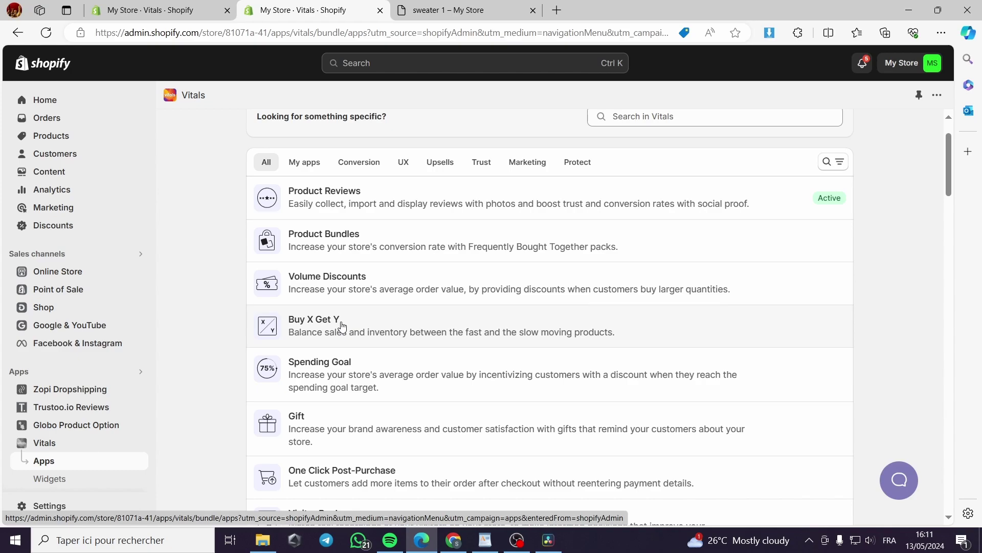
Examine the overview page of the Buy X Get Y app and return to the apps list.
left_click(359, 326)
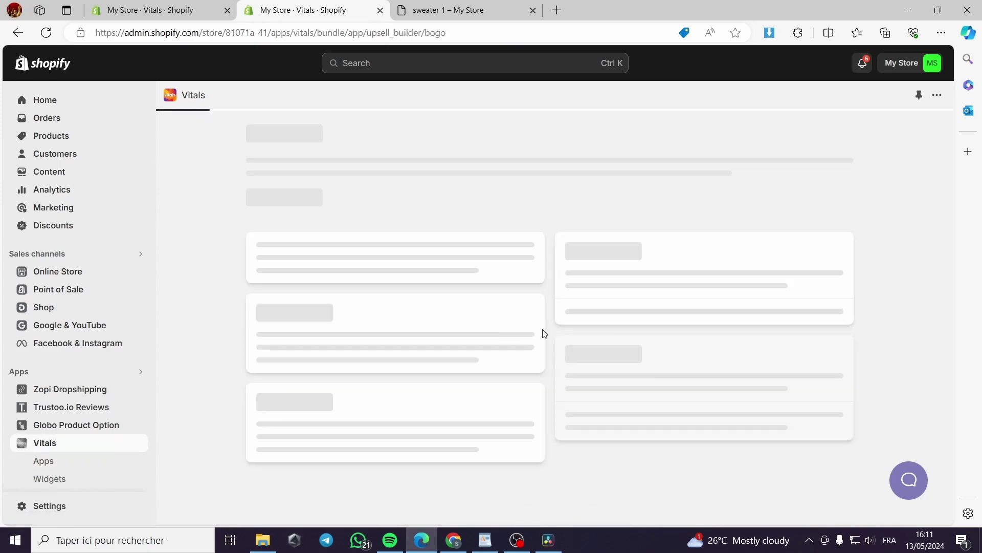
scroll(373, 333, "down", 1)
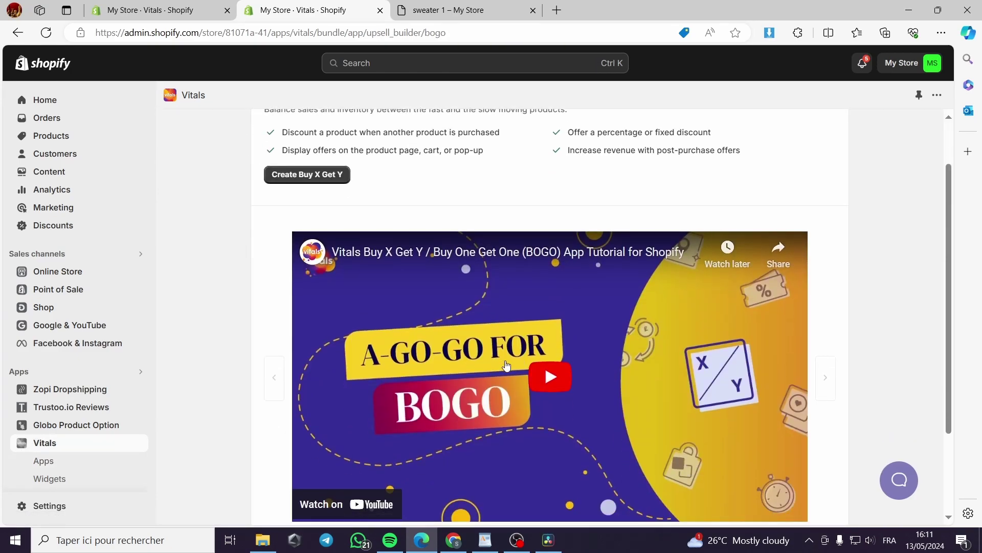
scroll(701, 321, "down", 1)
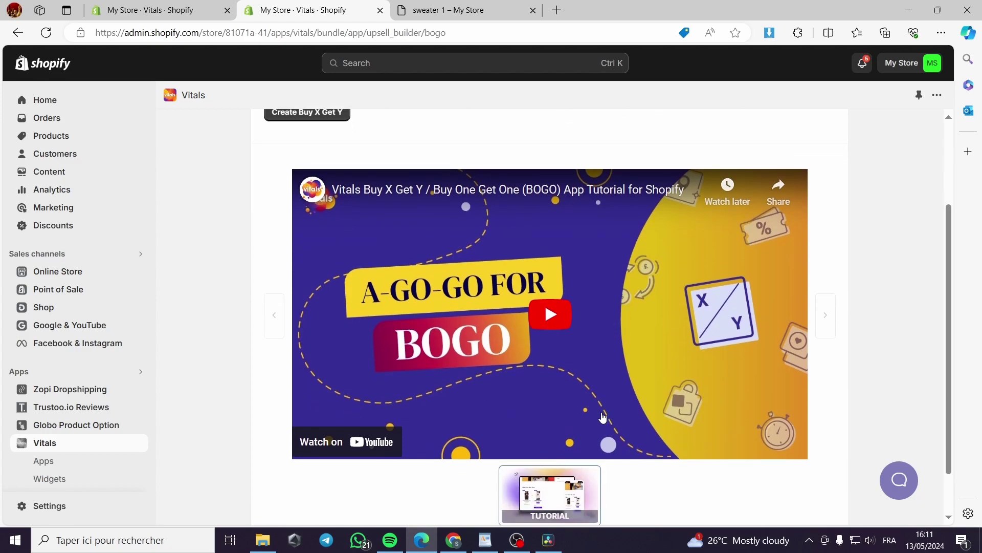
scroll(604, 409, "down", 1)
scroll(563, 358, "up", 3)
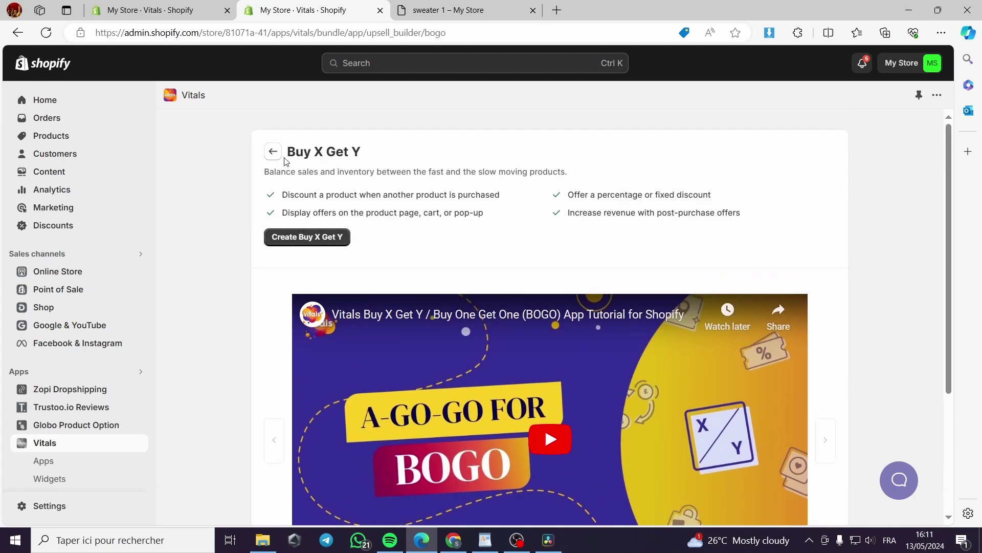
left_click(273, 153)
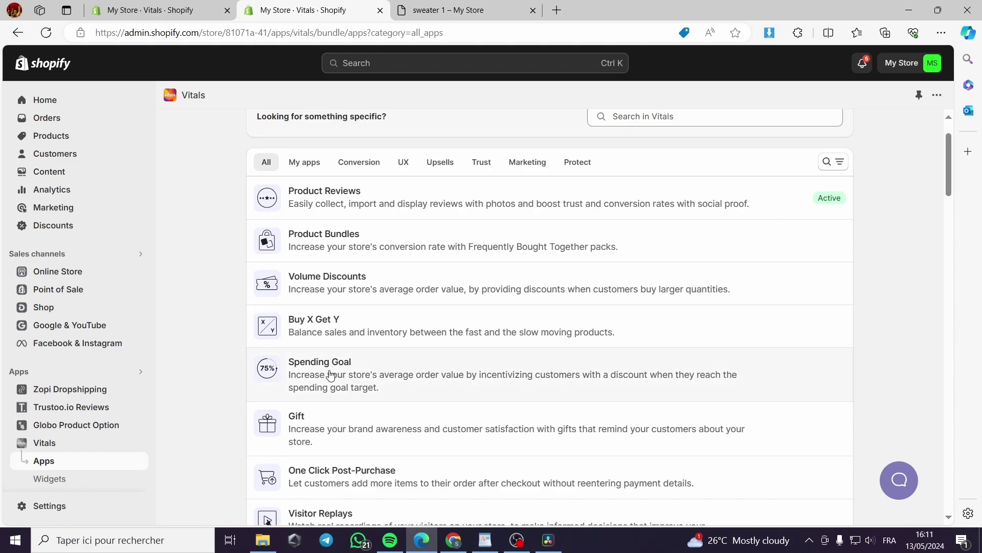
Examine the overview page of the Spending Goal app and return to the apps list.
left_click(329, 370)
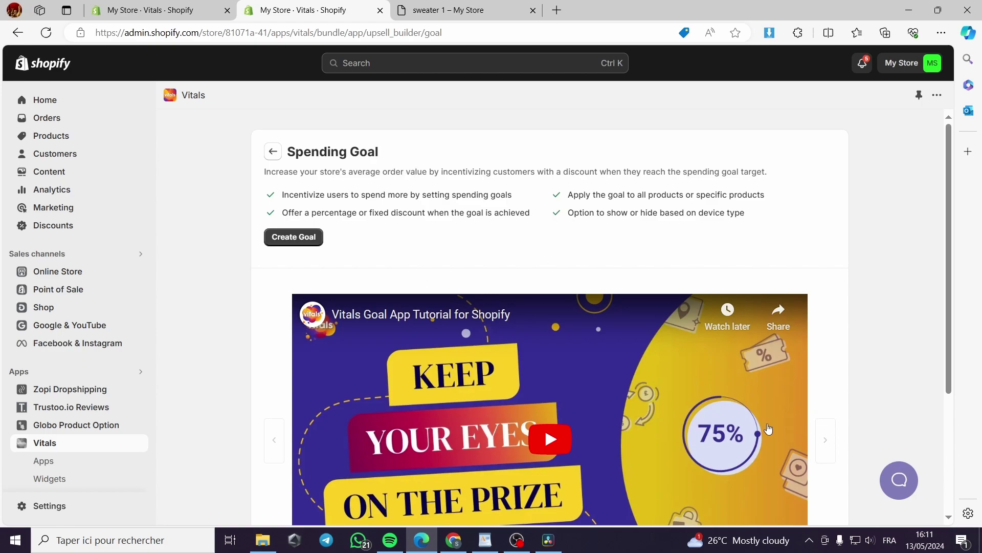
scroll(745, 404, "down", 1)
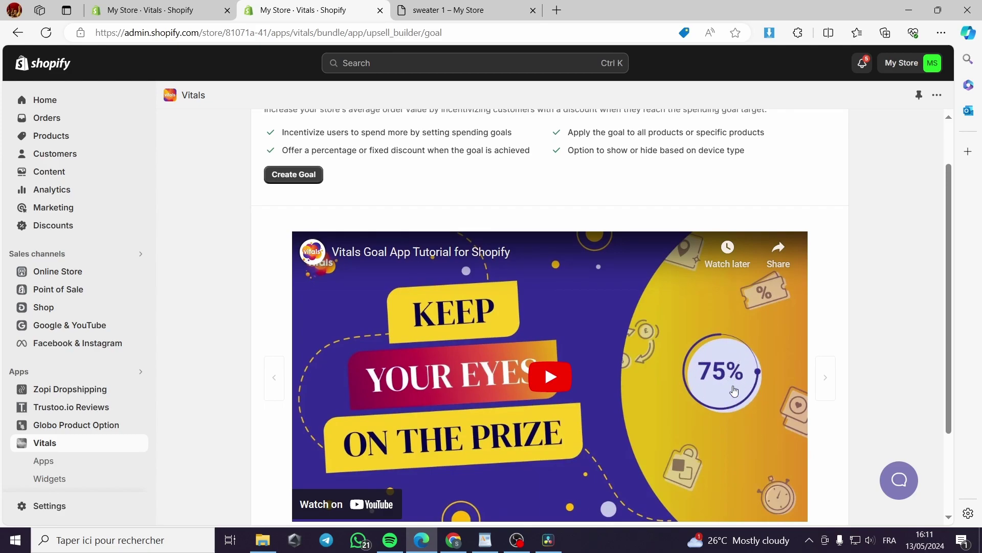
scroll(727, 390, "up", 1)
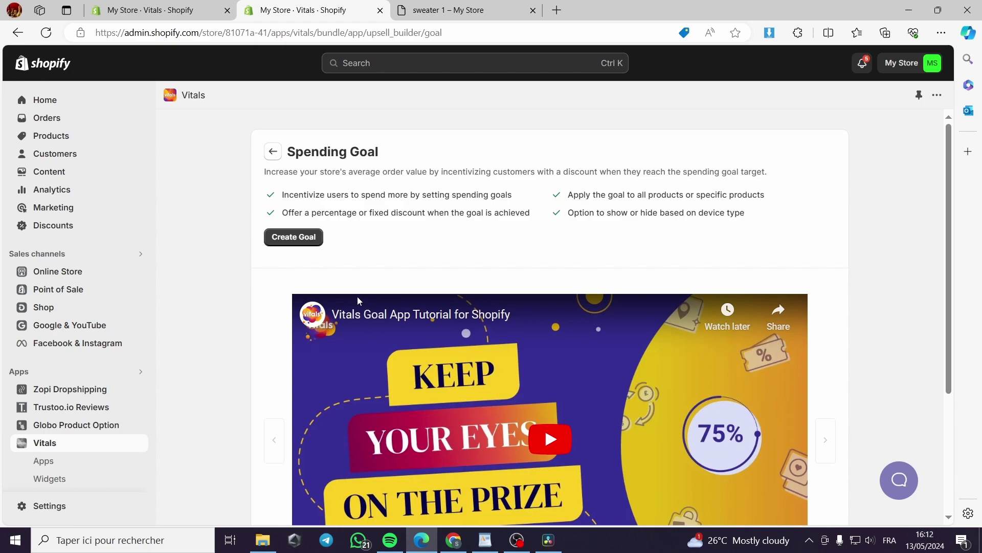
left_click(274, 153)
Examine the full list of Vitals apps and their descriptions, from Product Reviews through Back in Stock.
scroll(524, 357, "down", 2)
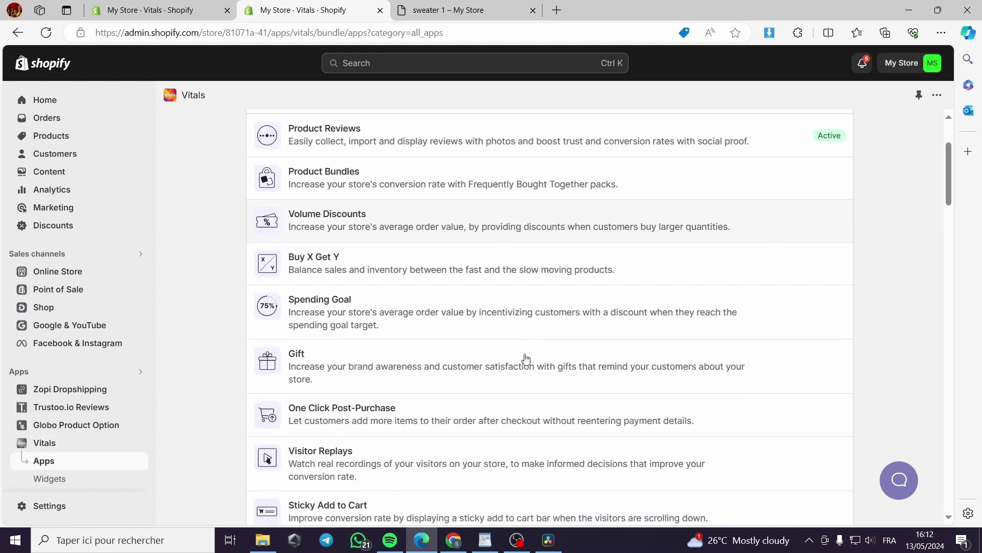
scroll(322, 364, "down", 1)
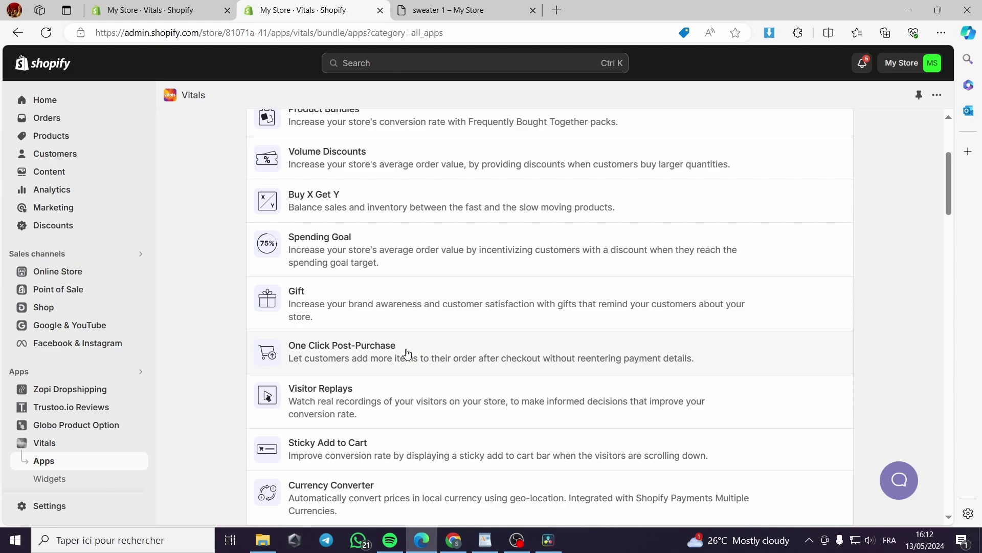
scroll(406, 353, "down", 1)
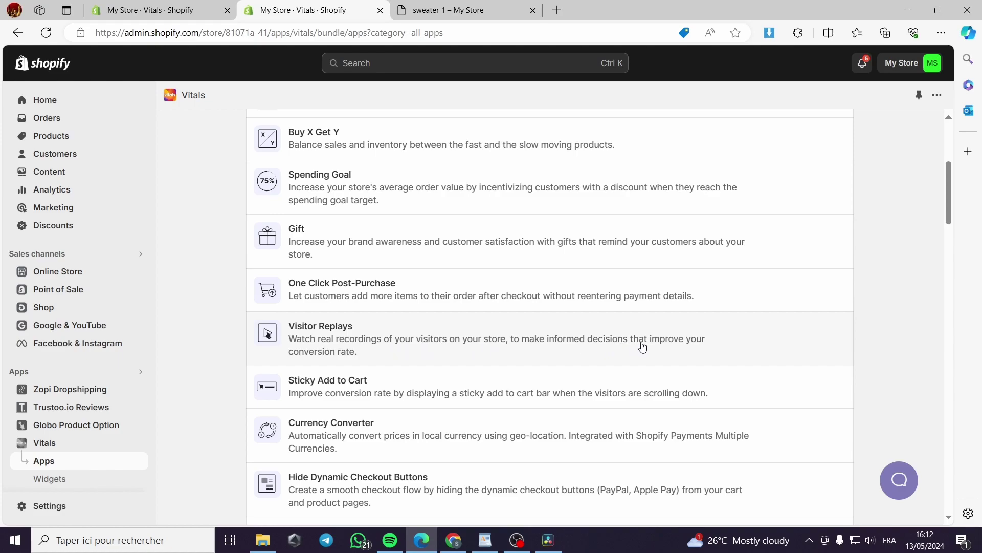
scroll(422, 359, "down", 1)
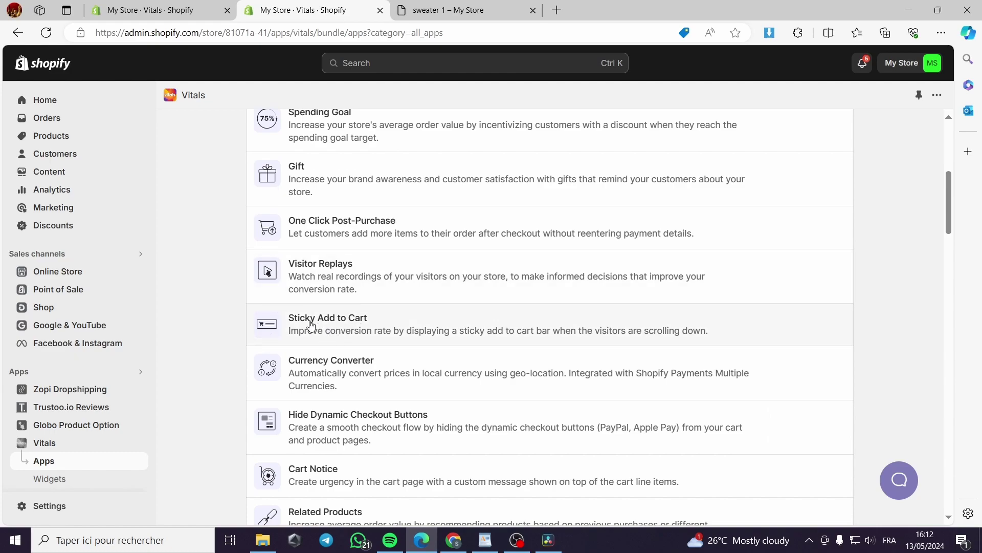
scroll(369, 325, "down", 1)
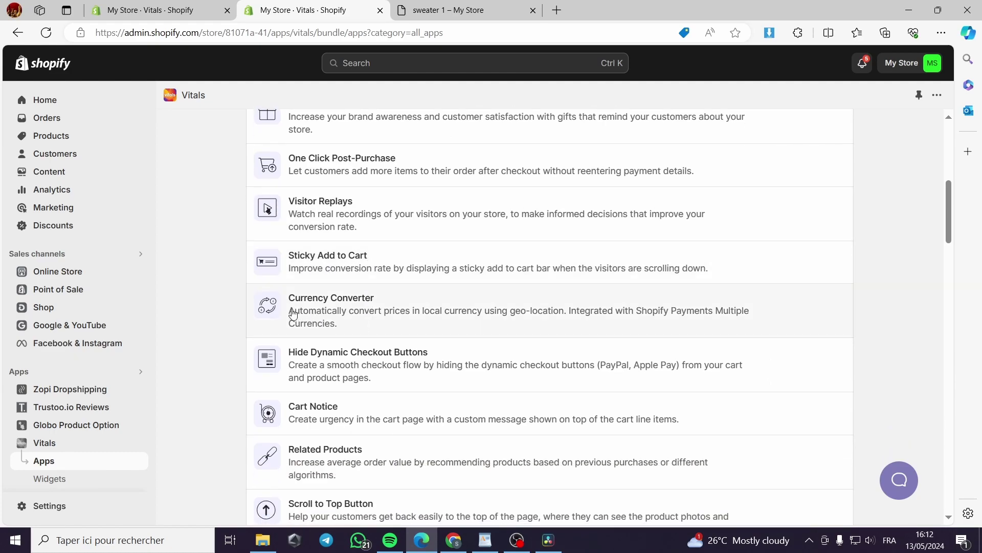
scroll(388, 279, "down", 10)
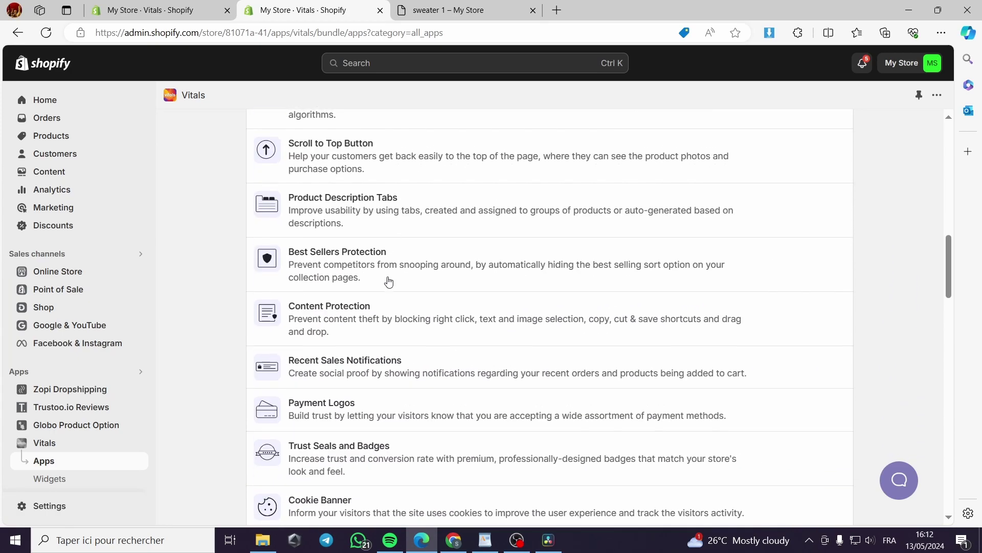
scroll(388, 280, "down", 8)
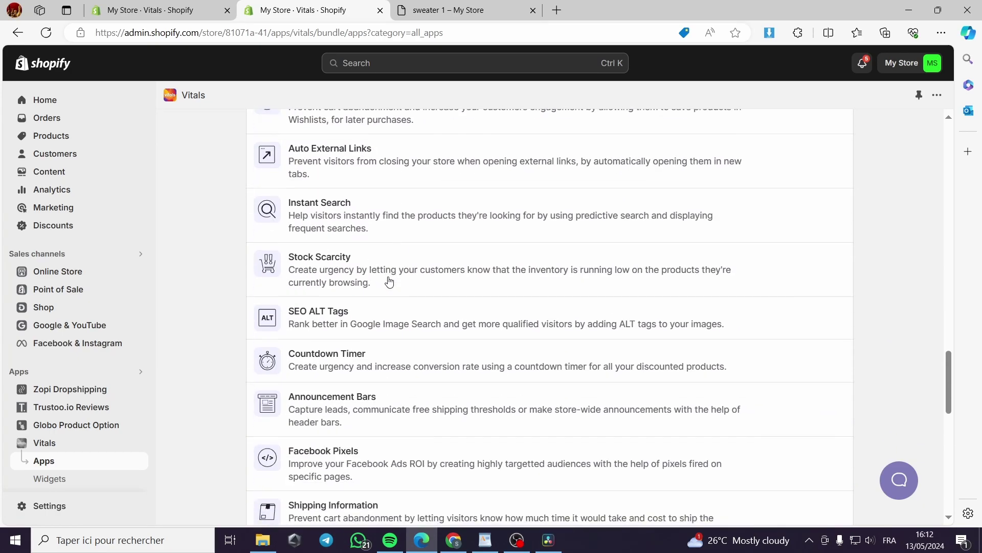
scroll(387, 281, "up", 3)
scroll(391, 284, "up", 2)
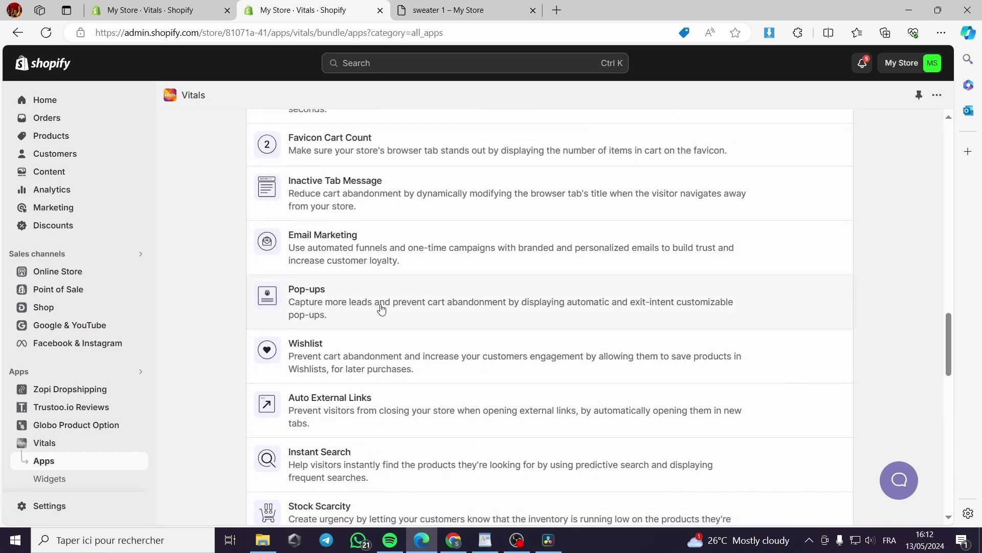
scroll(379, 310, "down", 6)
scroll(382, 309, "down", 11)
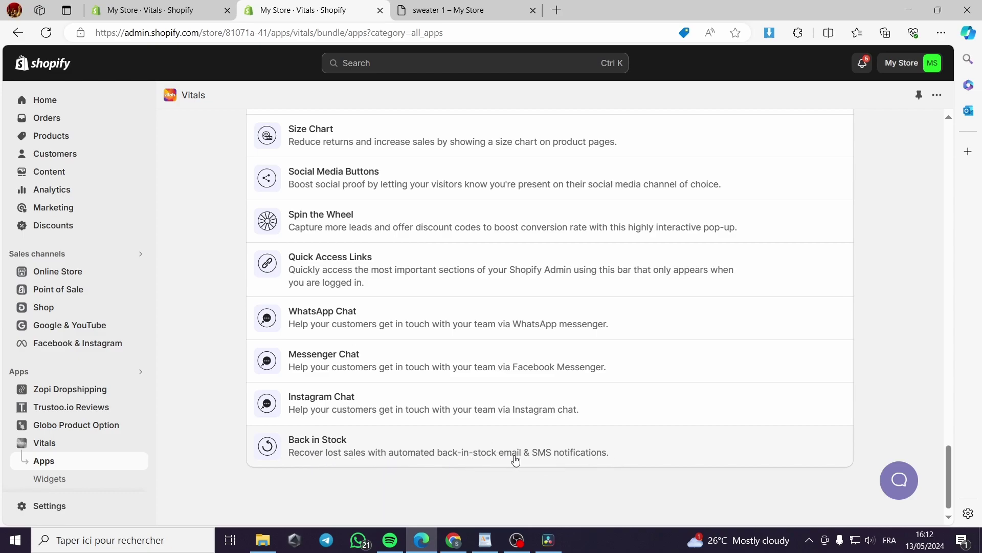
scroll(521, 460, "up", 20)
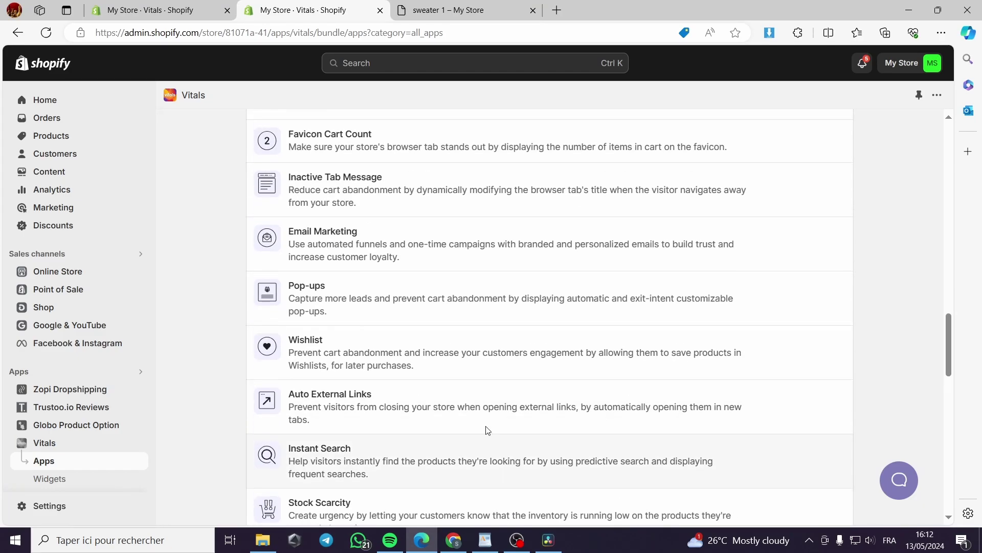
scroll(300, 347, "up", 13)
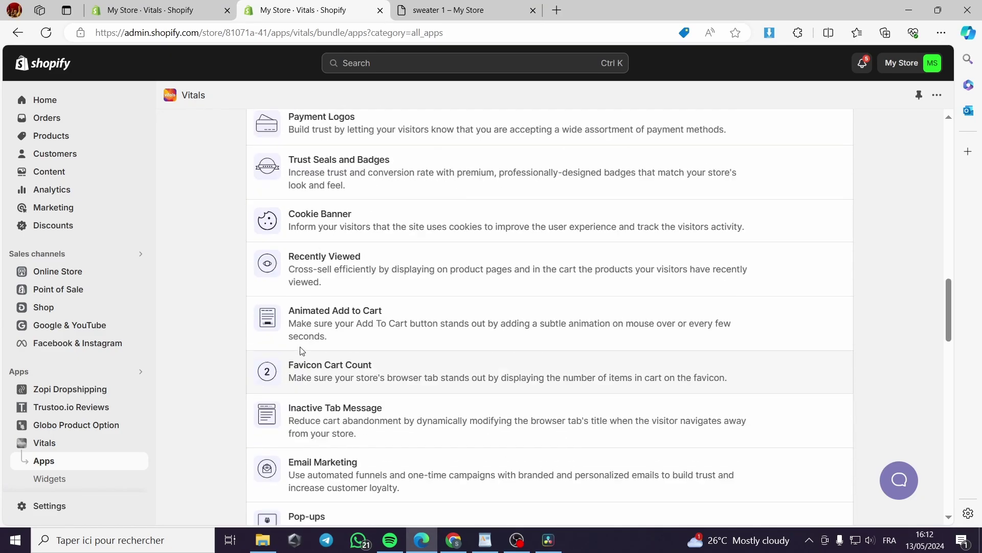
scroll(454, 351, "up", 12)
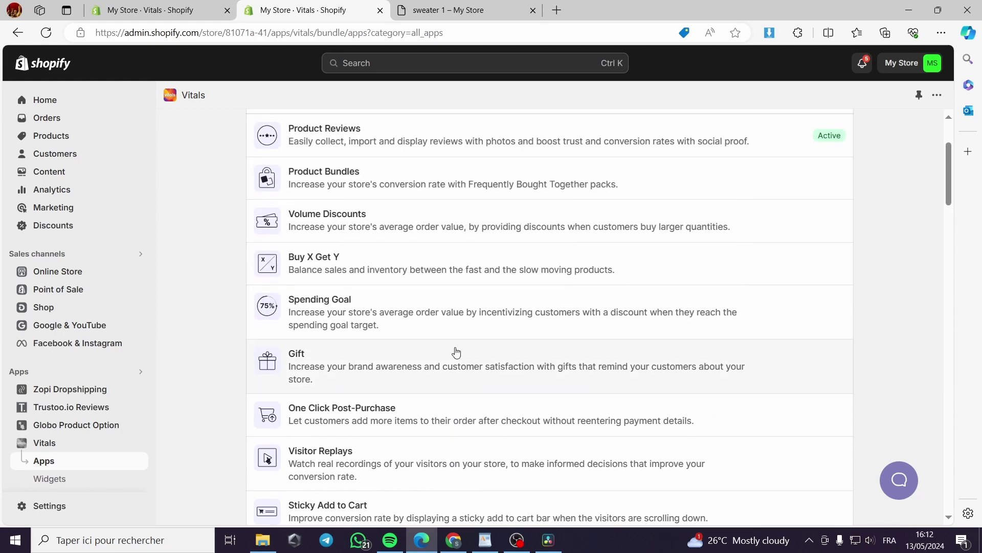
Open the Vitals widgets overview and look through the Product page, Homepage, Storewide and Cart placements.
scroll(190, 442, "down", 3)
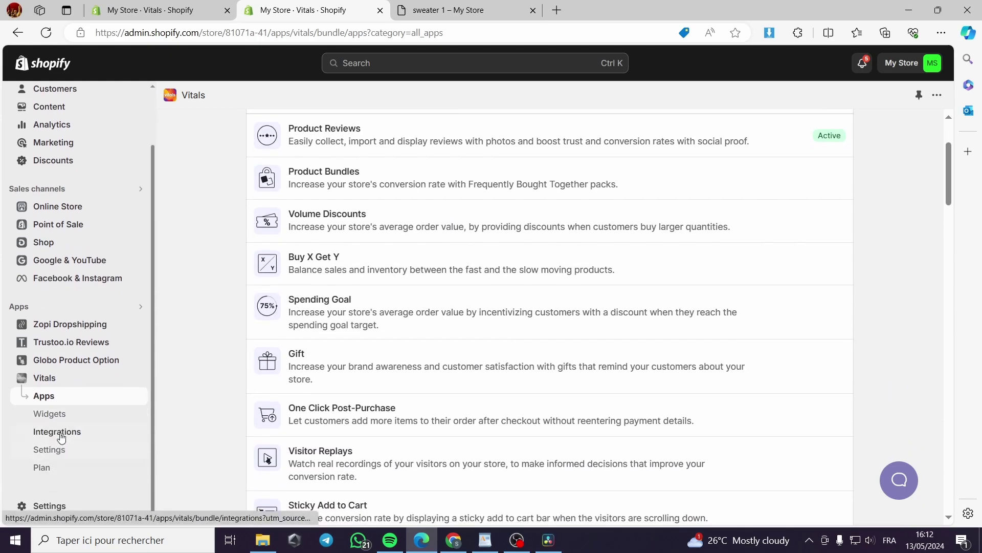
left_click(50, 413)
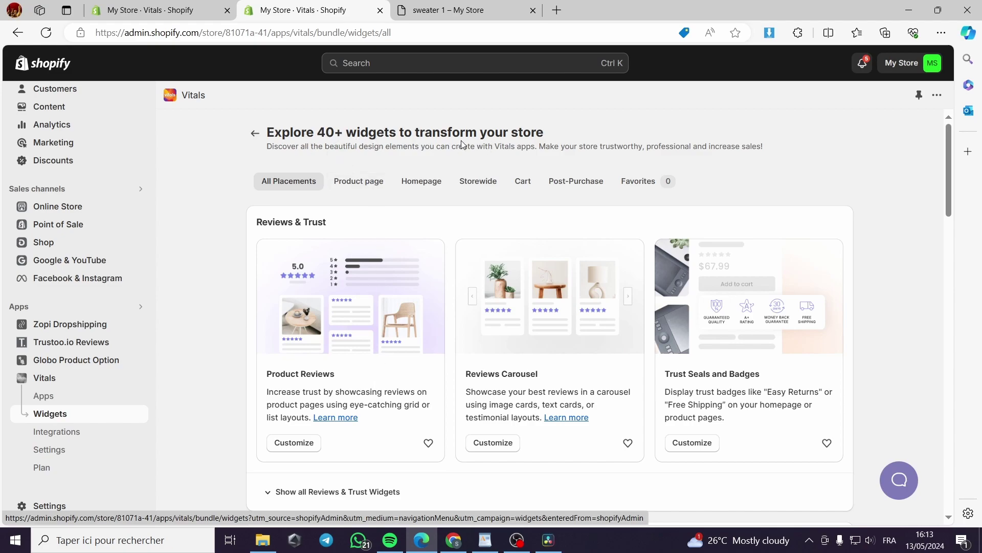
left_click(361, 191)
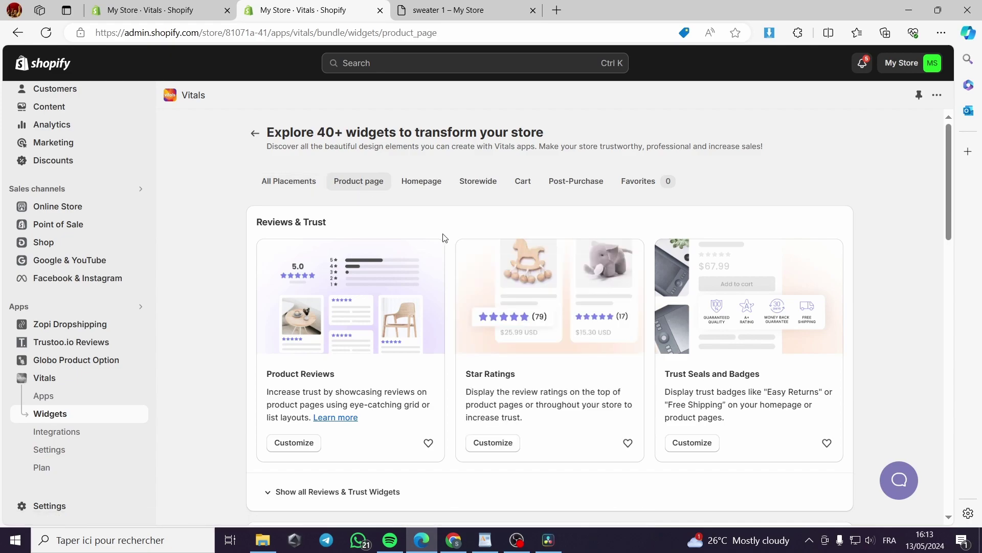
left_click(420, 182)
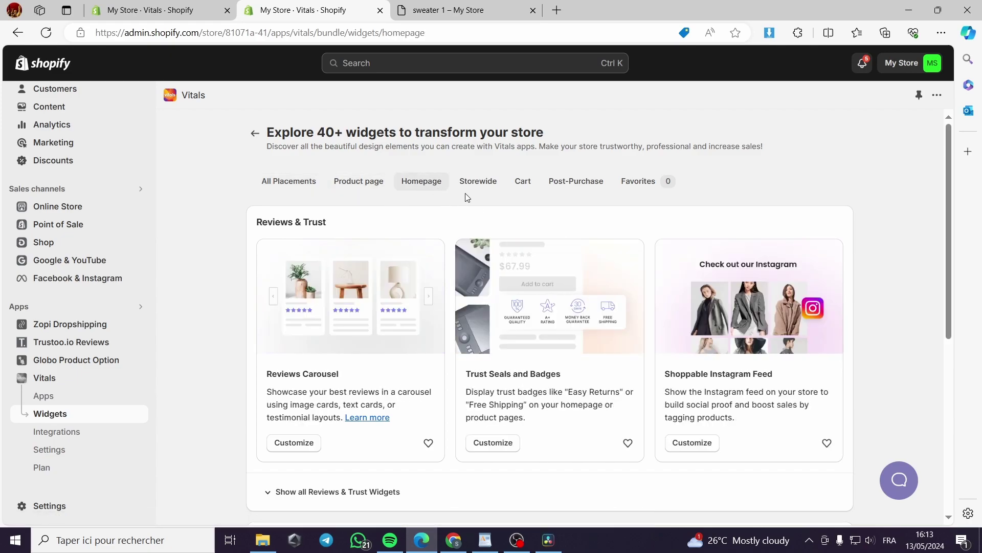
left_click(492, 189)
left_click(521, 189)
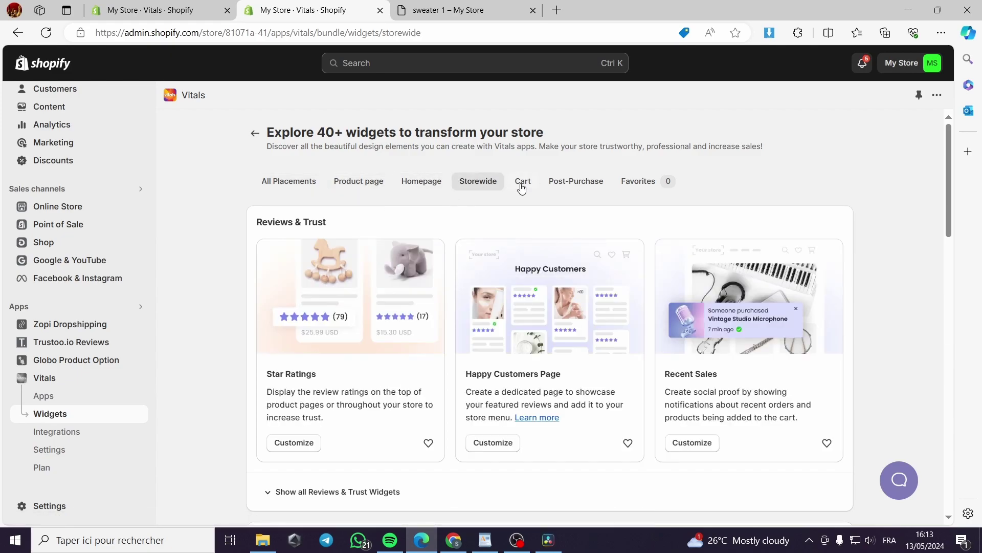
Mark the Thank-you page Upsells widget in the Post-Purchase placement as a favorite and show the favorite widgets.
left_click(572, 191)
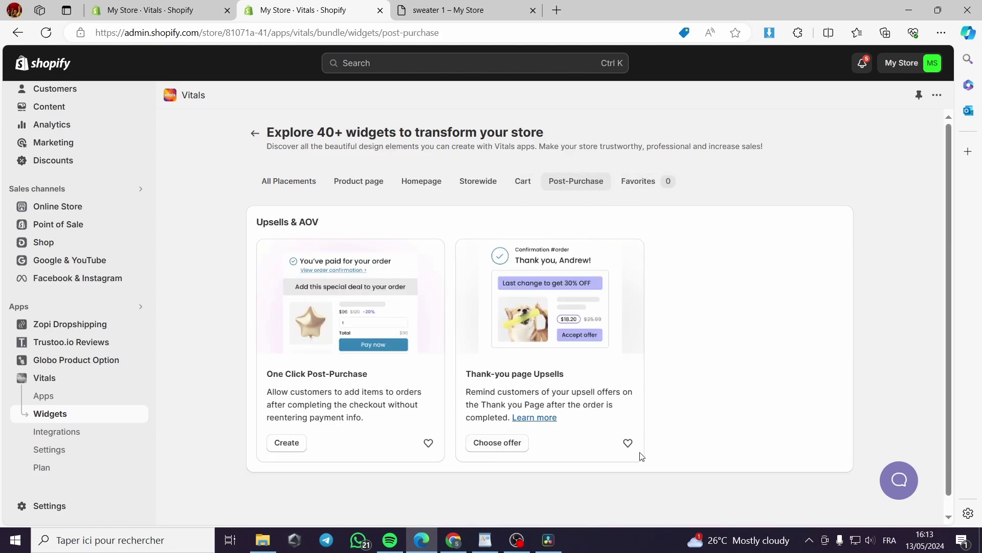
left_click(639, 183)
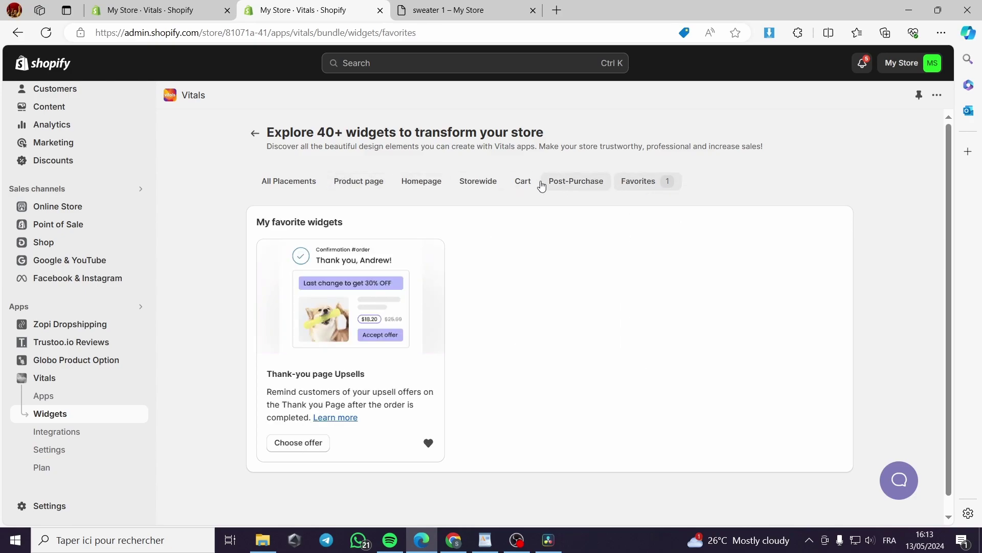
Examine the Reviews & Trust, Upsells & AOV and Conversion widgets available for the Product page placement.
left_click(389, 181)
scroll(659, 394, "down", 7)
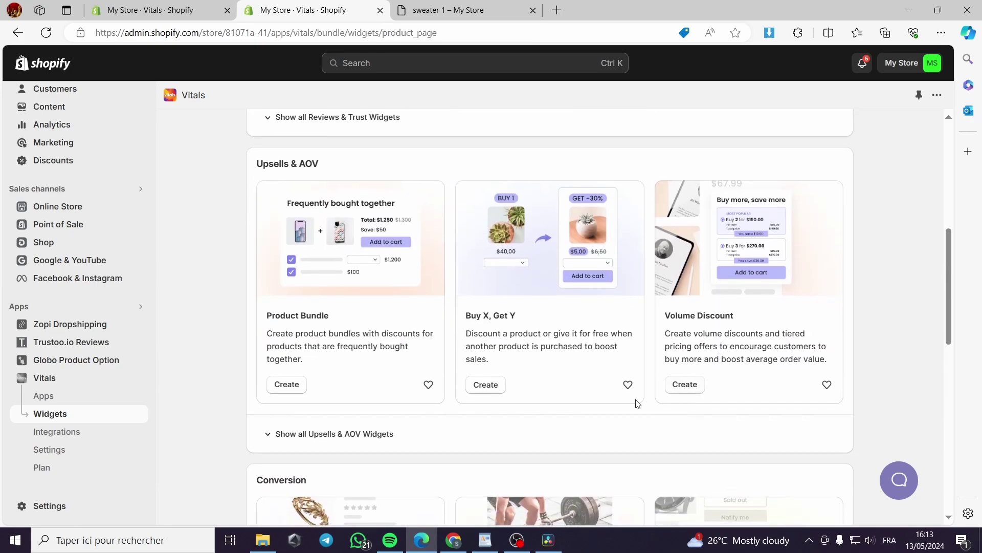
scroll(524, 406, "up", 7)
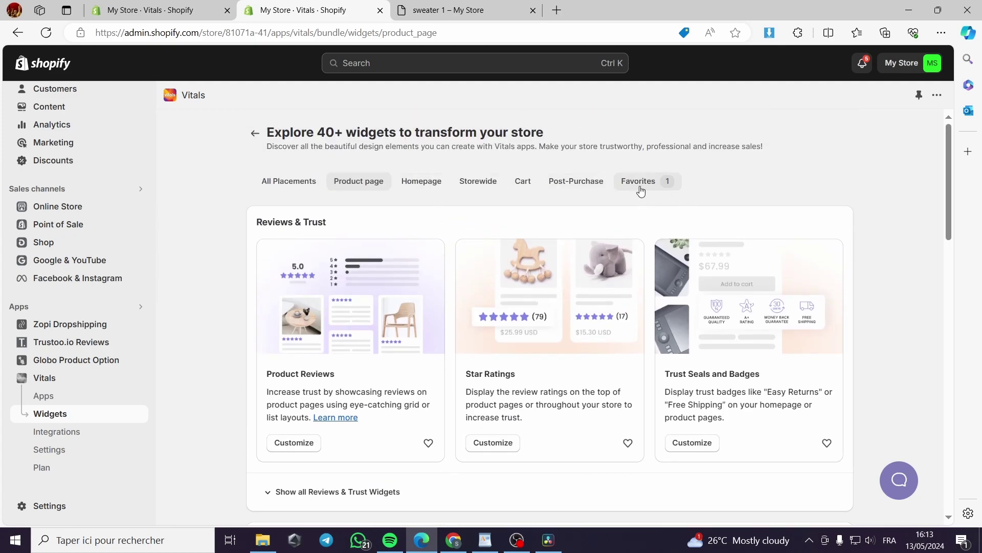
scroll(563, 311, "down", 1)
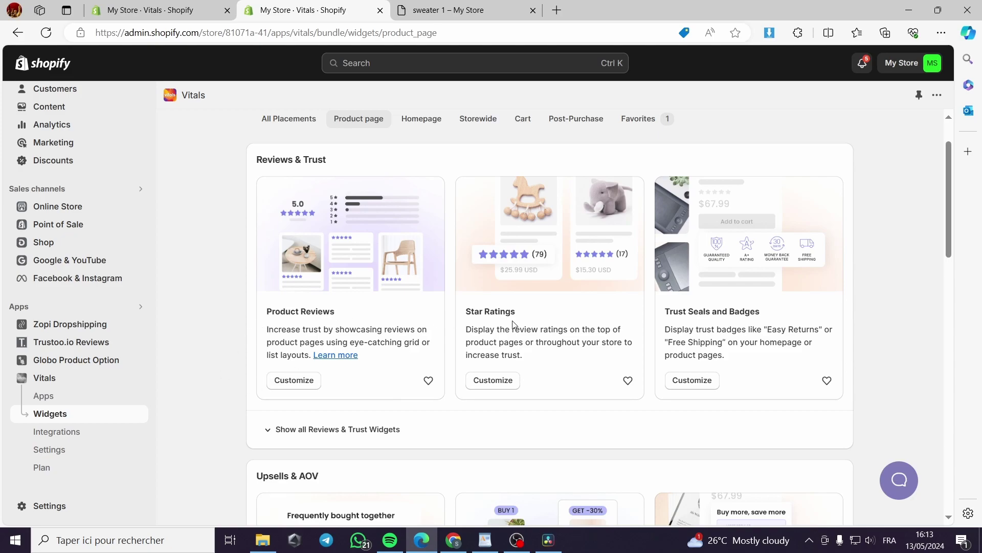
scroll(332, 389, "down", 5)
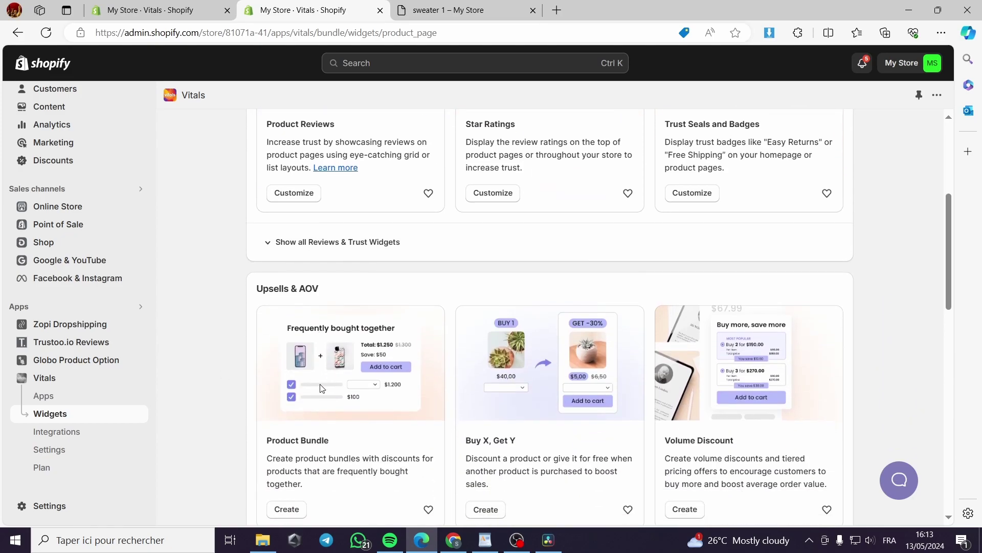
scroll(328, 378, "down", 5)
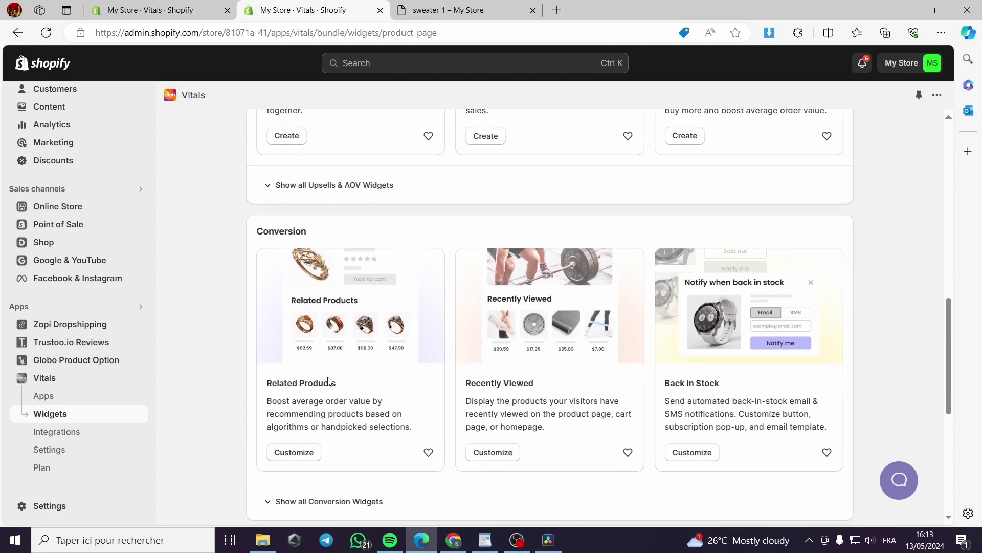
Look over the UX widget for product pages, open the Product Reviews app and show the reviews of sweater 1.
scroll(328, 381, "down", 4)
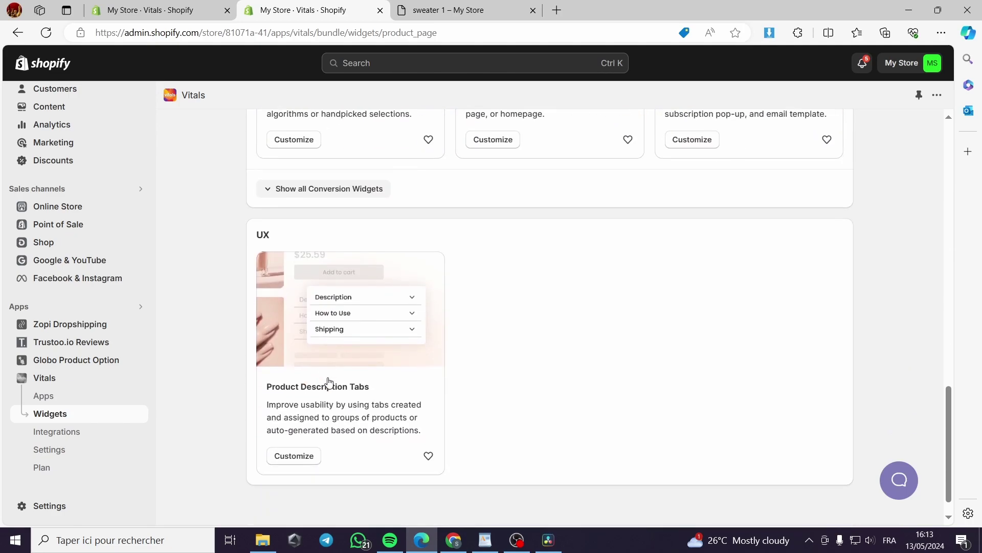
scroll(307, 287, "up", 12)
left_click(289, 255)
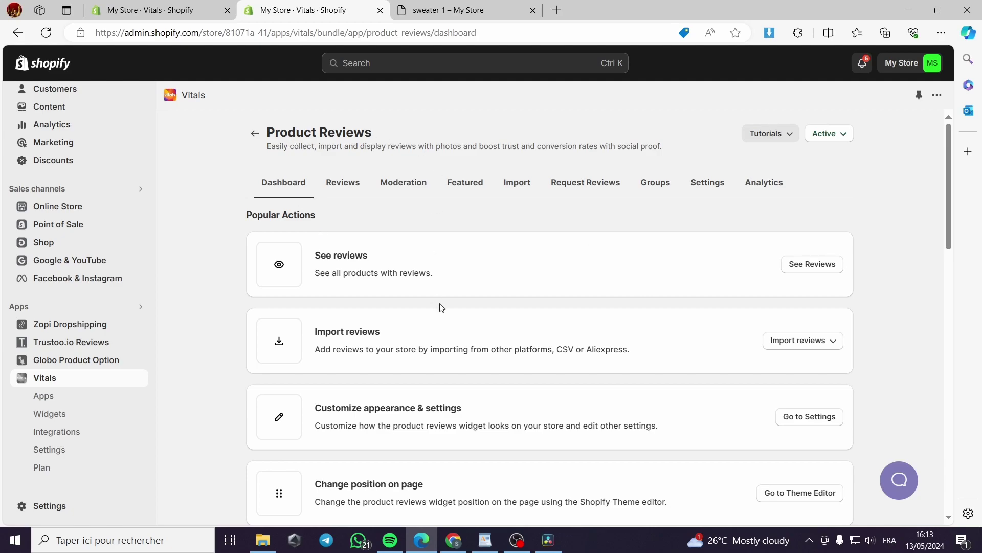
scroll(880, 271, "down", 1)
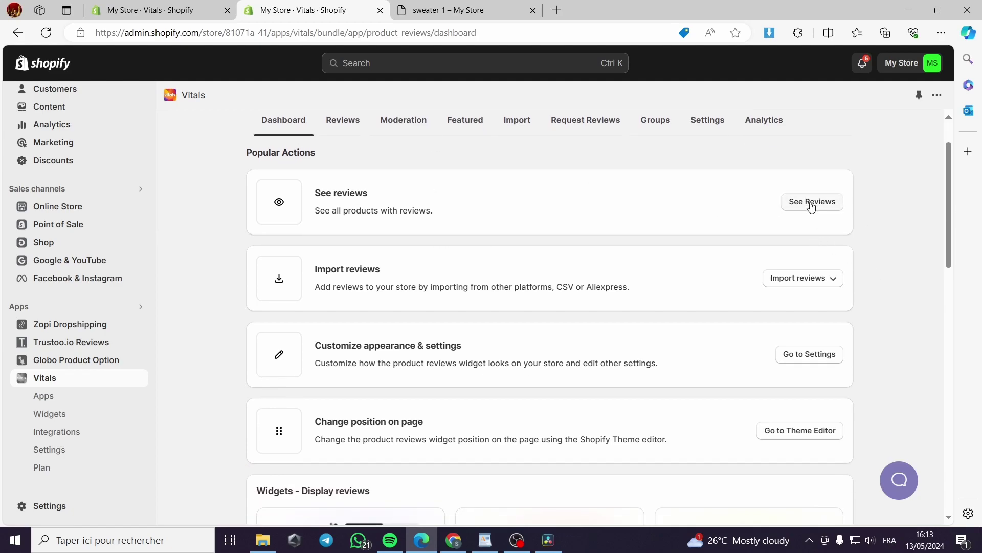
left_click(814, 202)
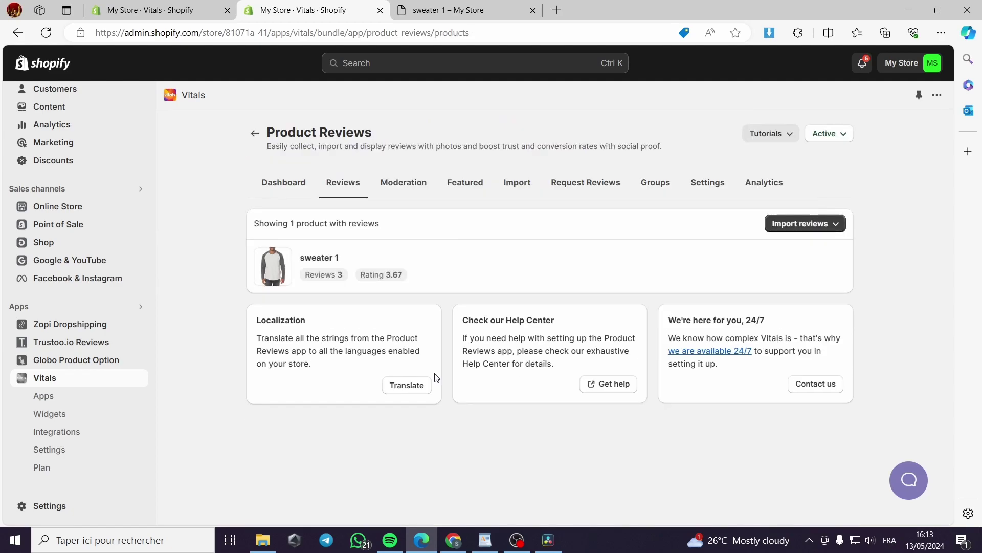
left_click(560, 275)
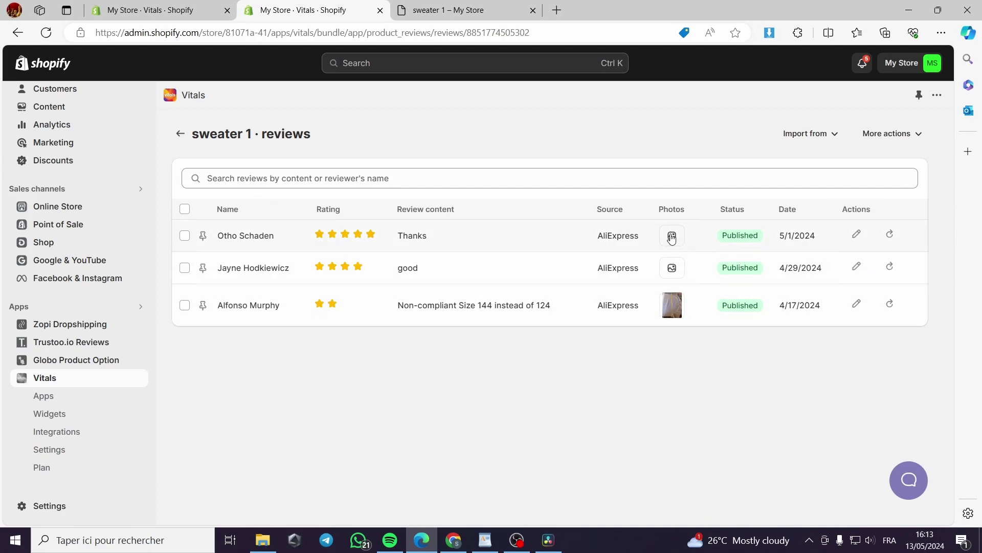
View the two-star review's photos, browse the Downloads folder for an additional image without uploading one, and return to the reviewed products list.
left_click(672, 305)
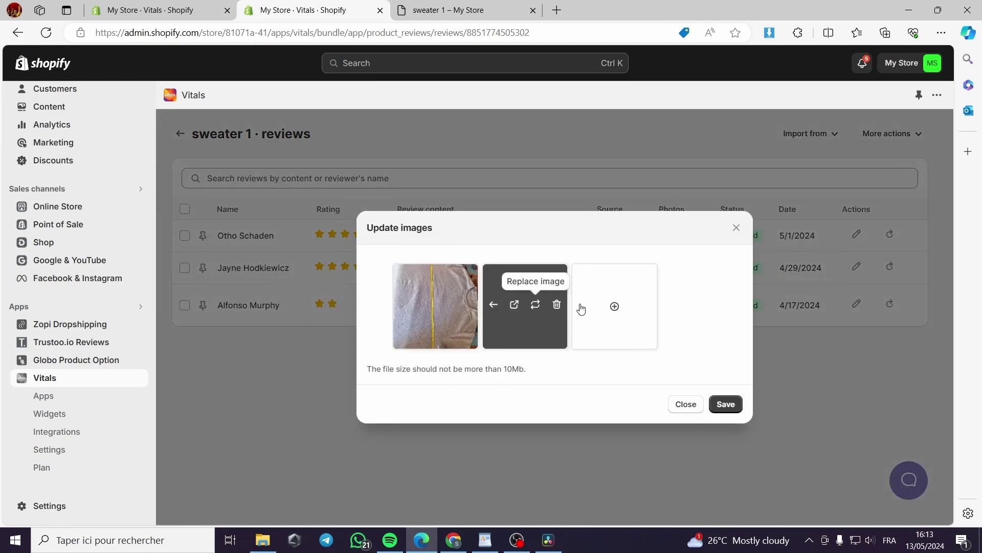
left_click(617, 312)
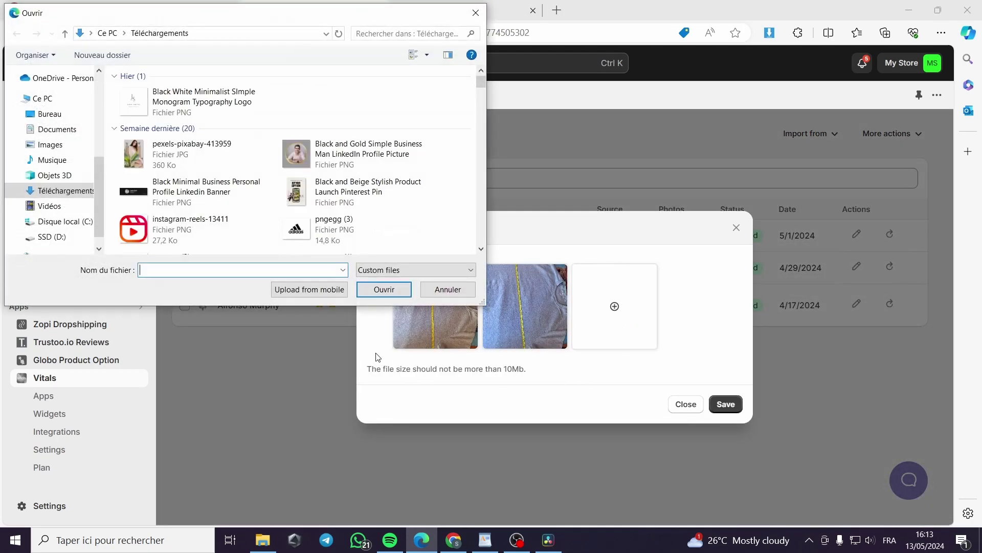
scroll(394, 195, "down", 5)
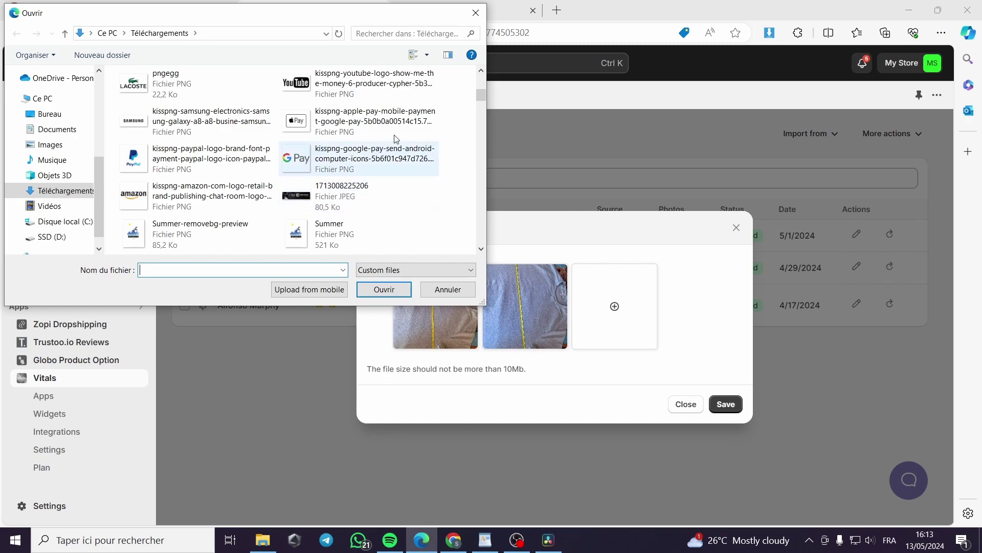
left_click(476, 13)
left_click(737, 227)
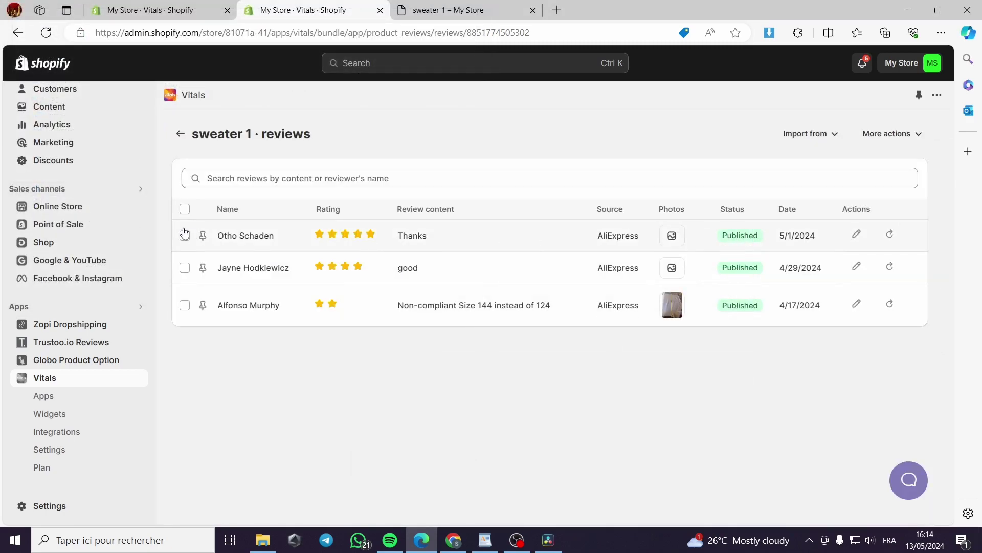
left_click(180, 134)
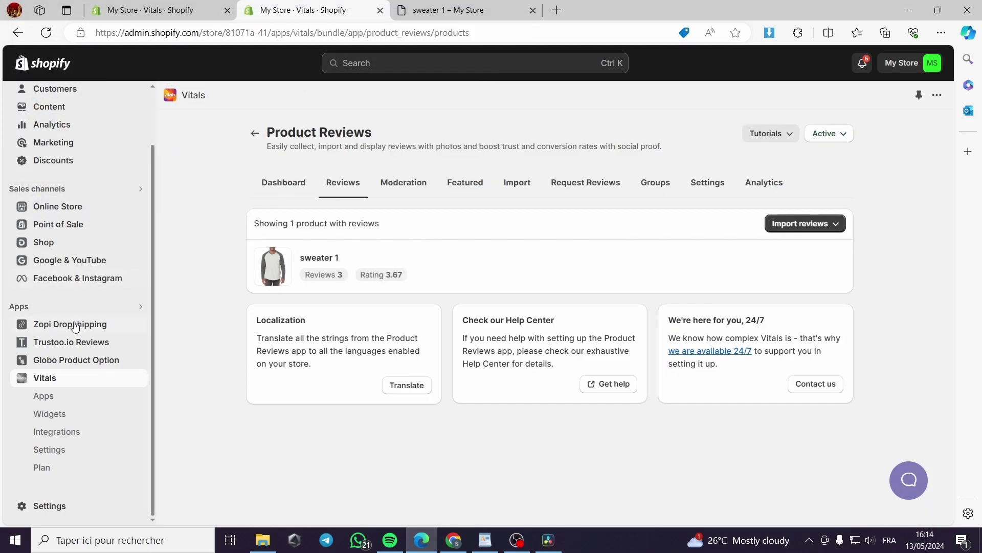